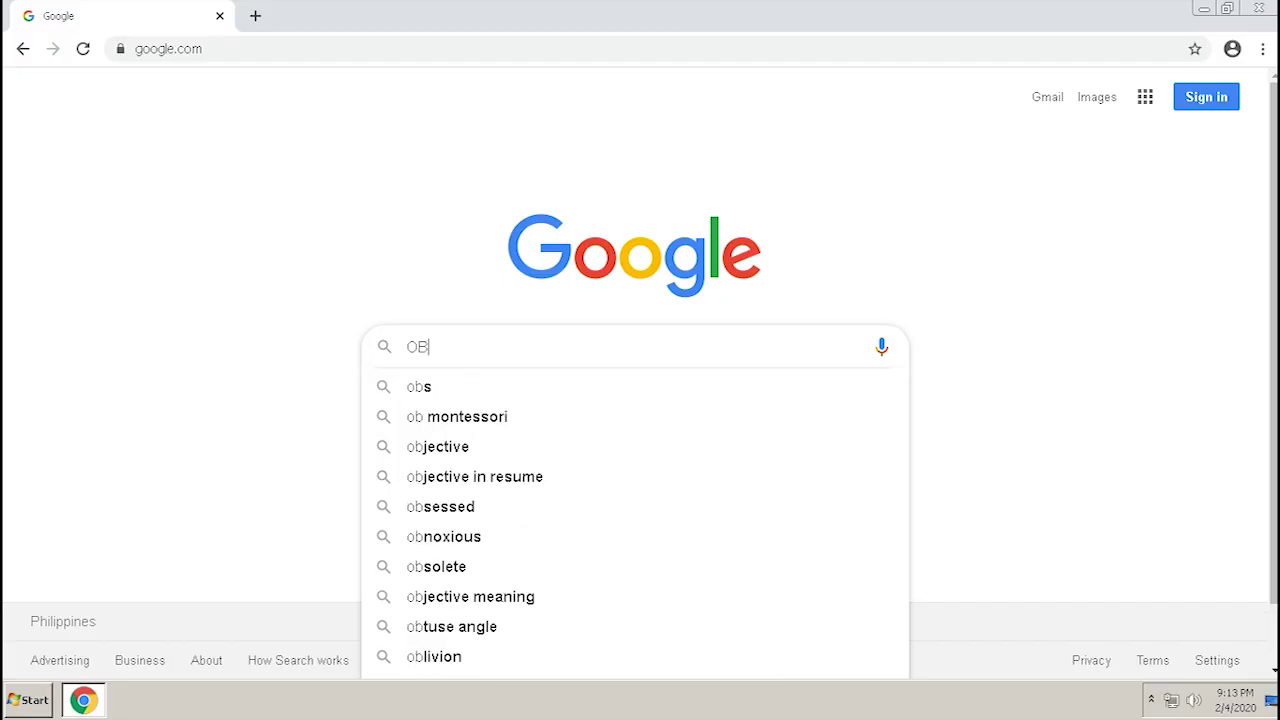
Search the web for OBS and download the Windows installer of OBS Studio 24.0.3 from obsproject.com
type("S")
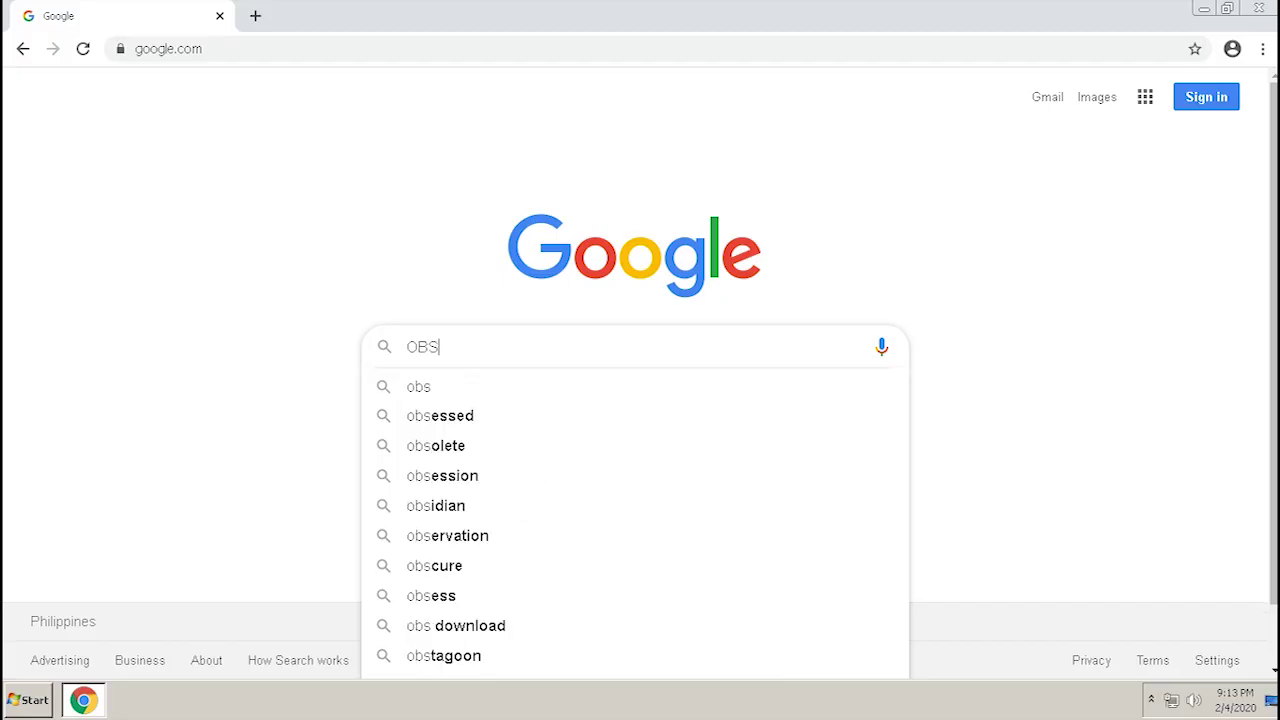
key("Return")
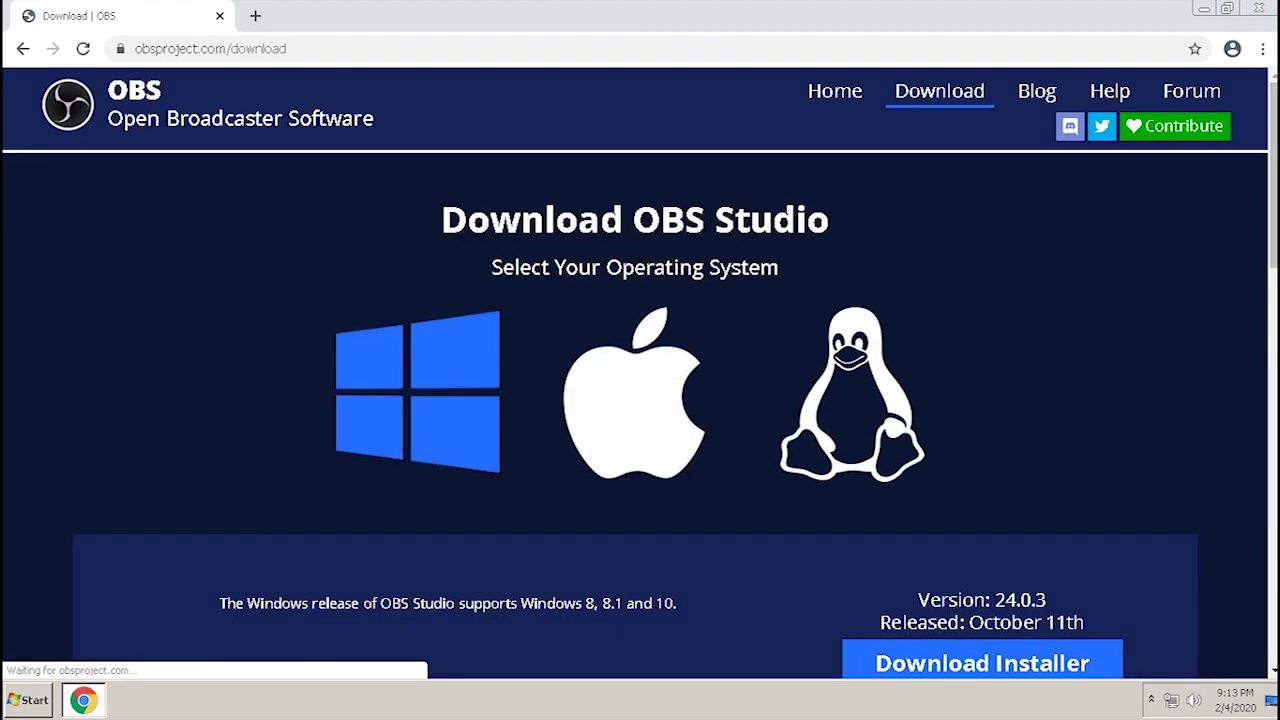
scroll(640, 370, "down", 2)
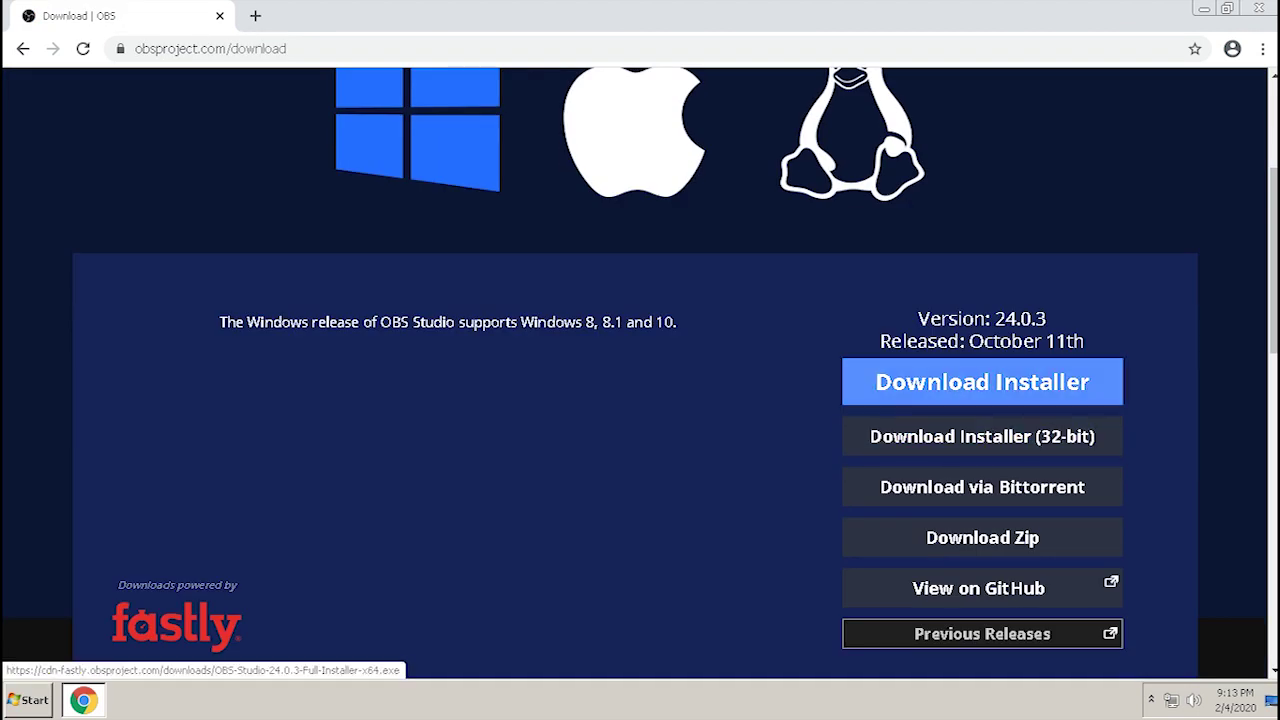
left_click(982, 381)
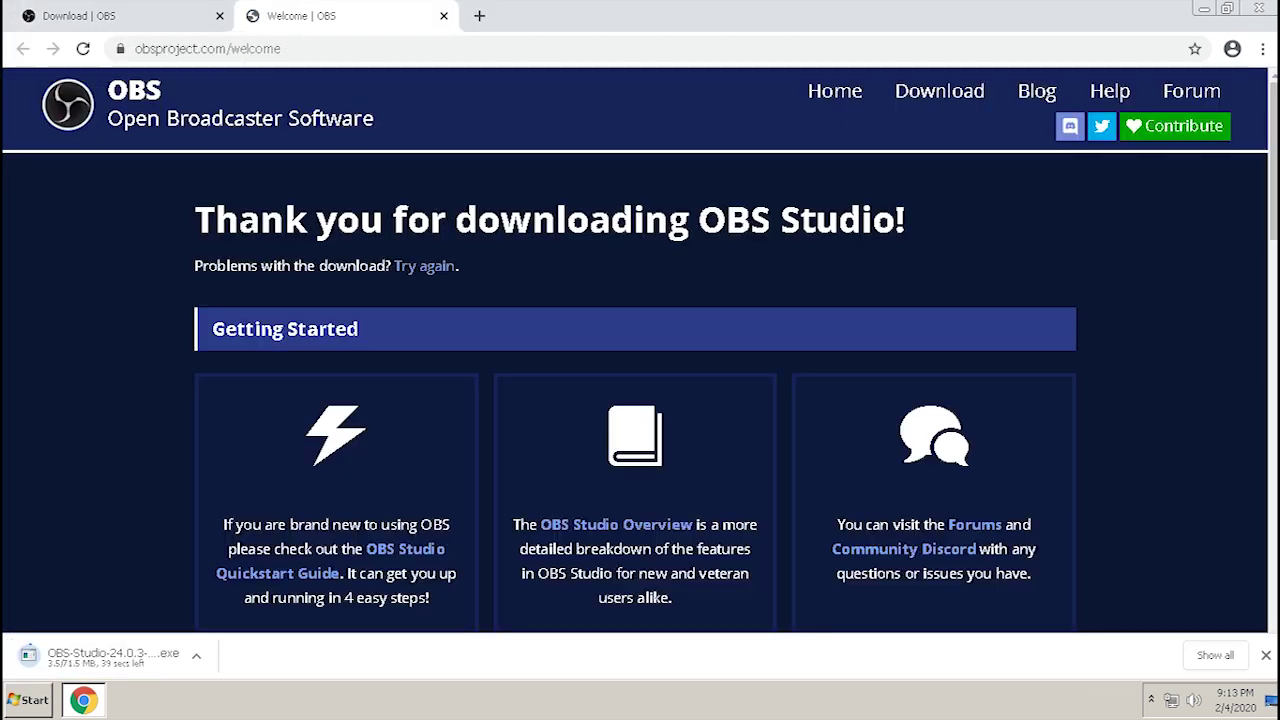
scroll(640, 400, "down", 7)
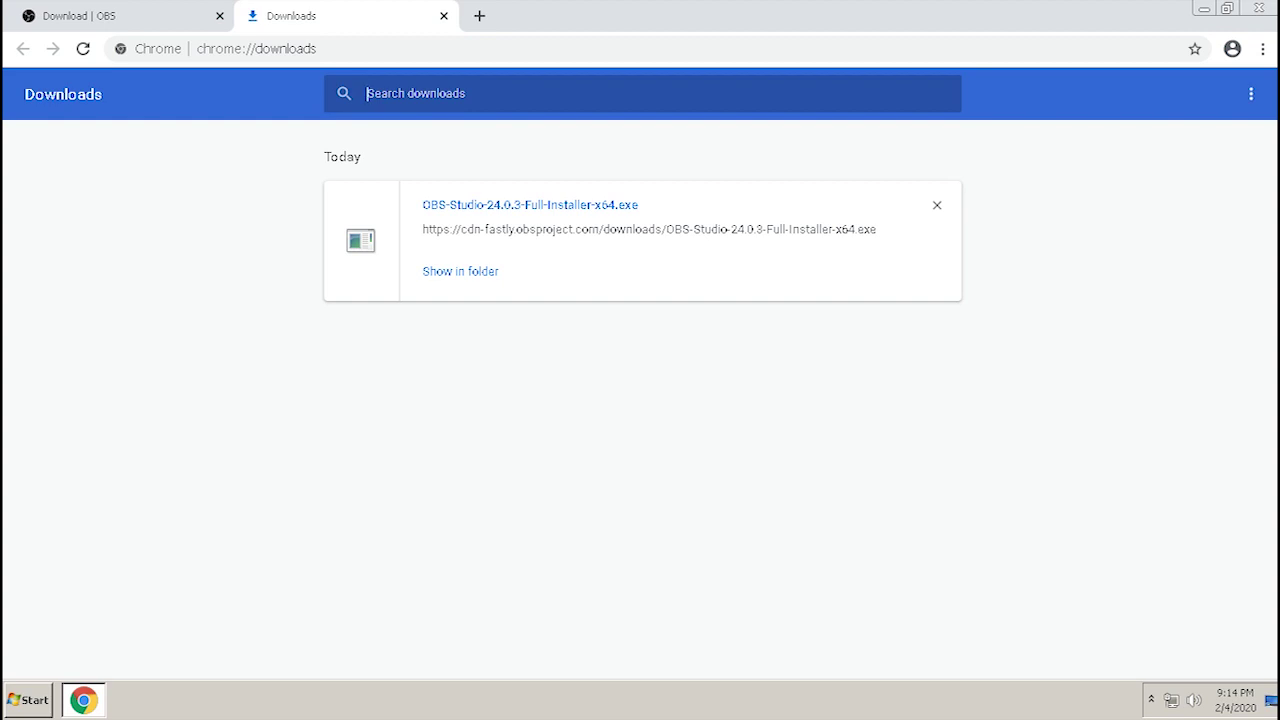
Run the downloaded OBS-Studio-24.0.3-Full-Installer-x64 file from its folder and close the folder and browser windows
left_click(460, 272)
right_click(473, 221)
left_click(548, 247)
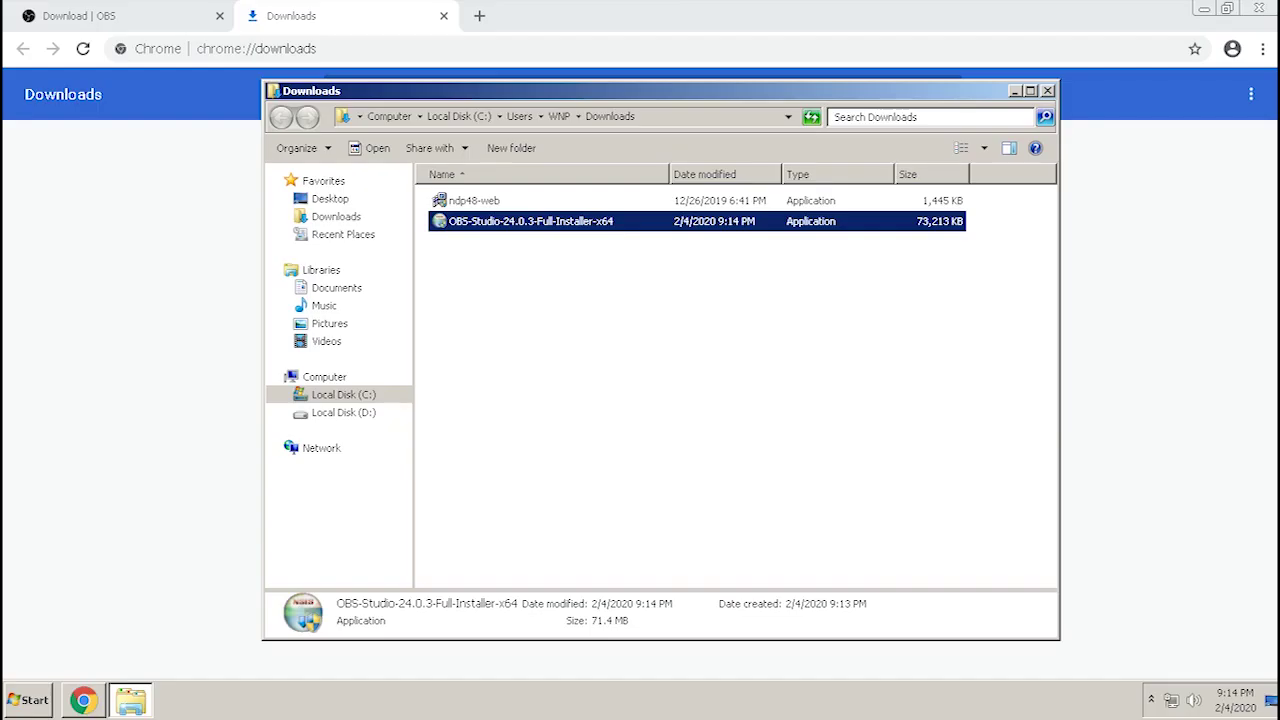
left_click(1047, 91)
left_click(1259, 8)
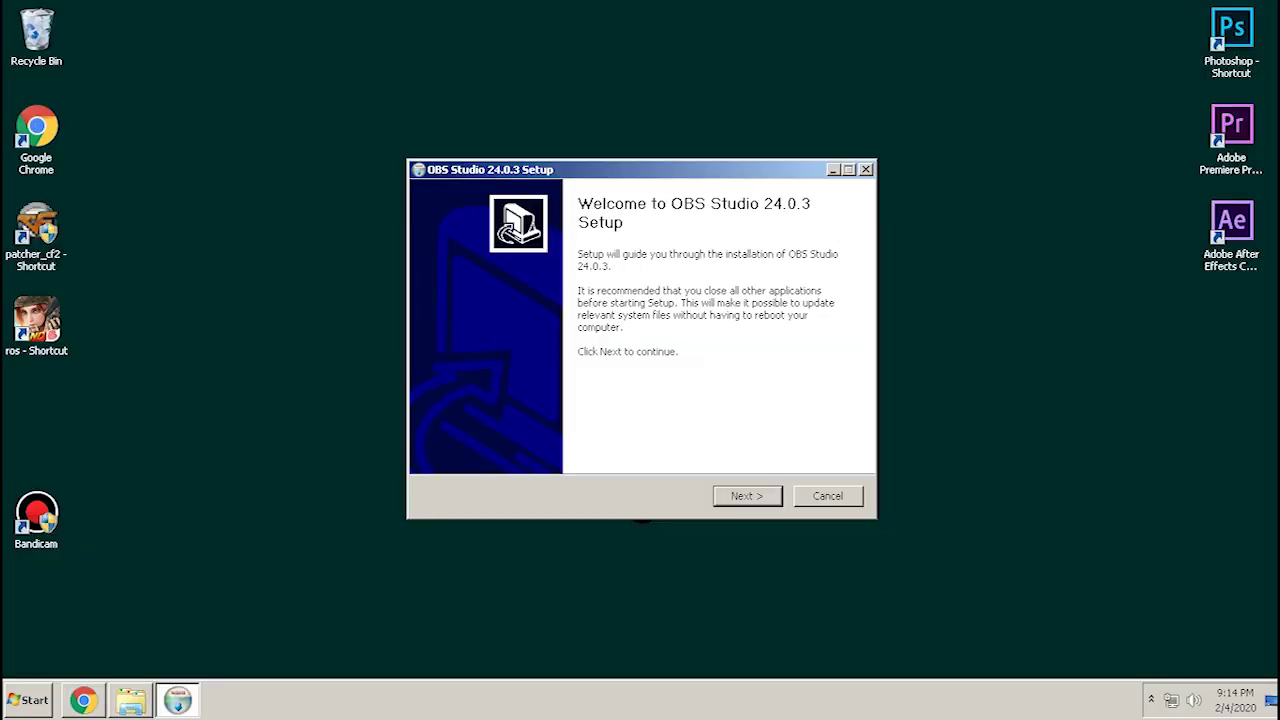
Install OBS Studio 24.0.3 with the default location and components, accepting the license, and launch it on finishing
key("Return")
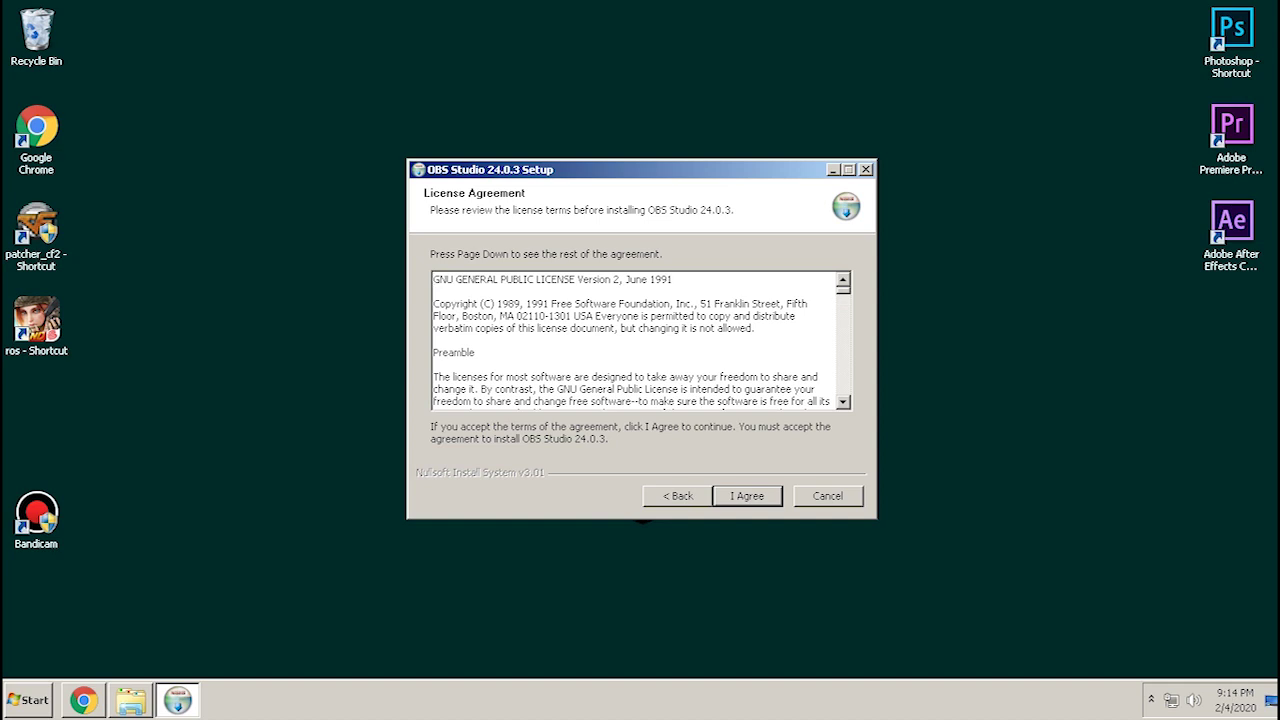
key("Return")
key("Return")
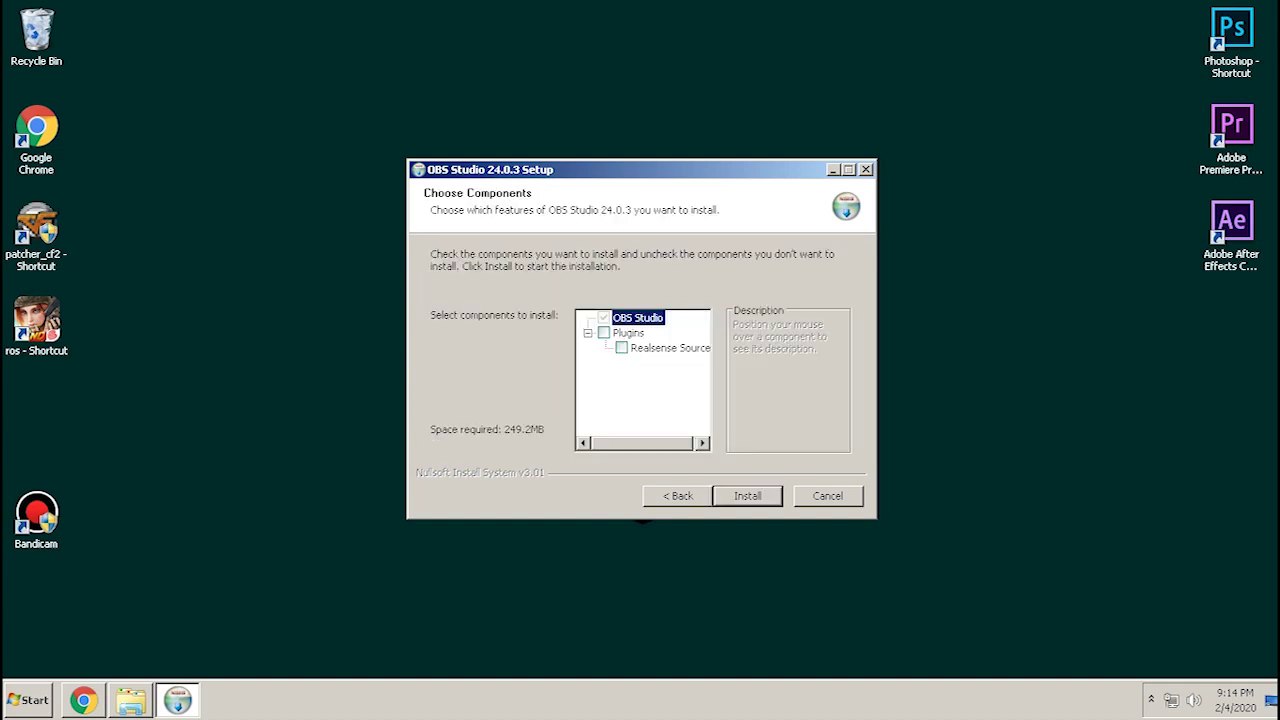
key("Return")
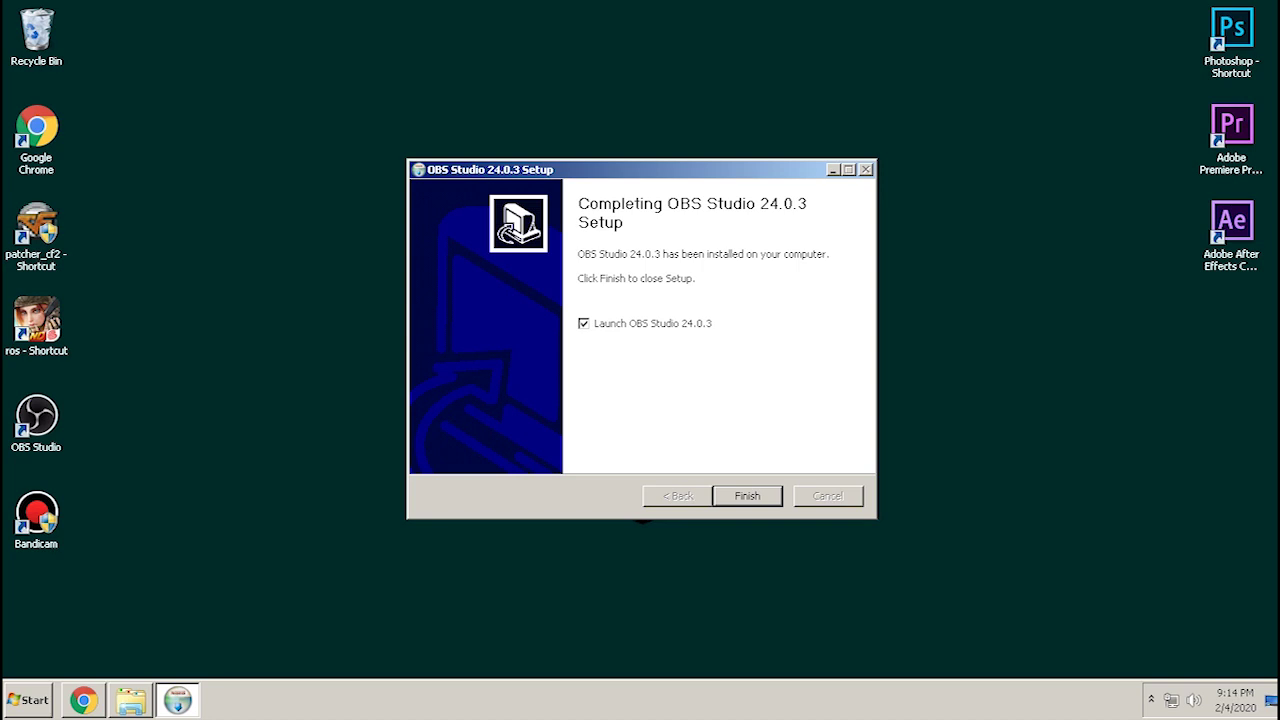
key("Return")
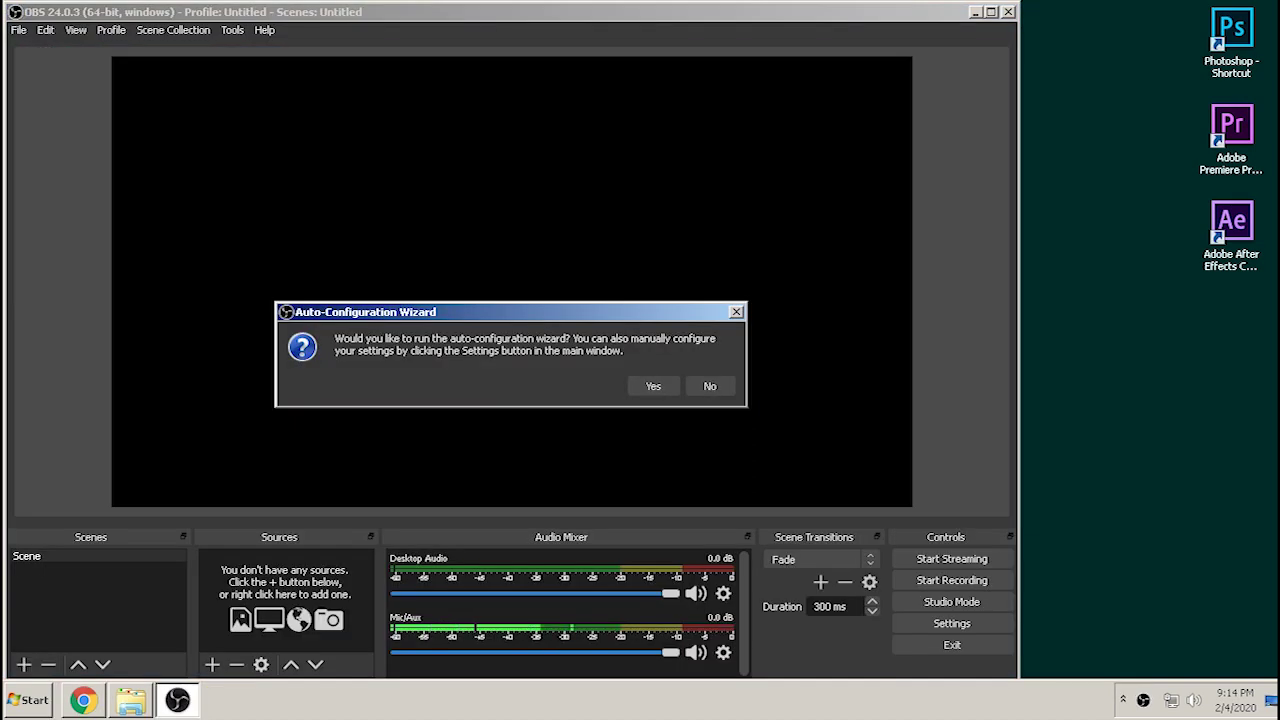
Decline the auto-configuration wizard and maximize the OBS window
left_click(710, 386)
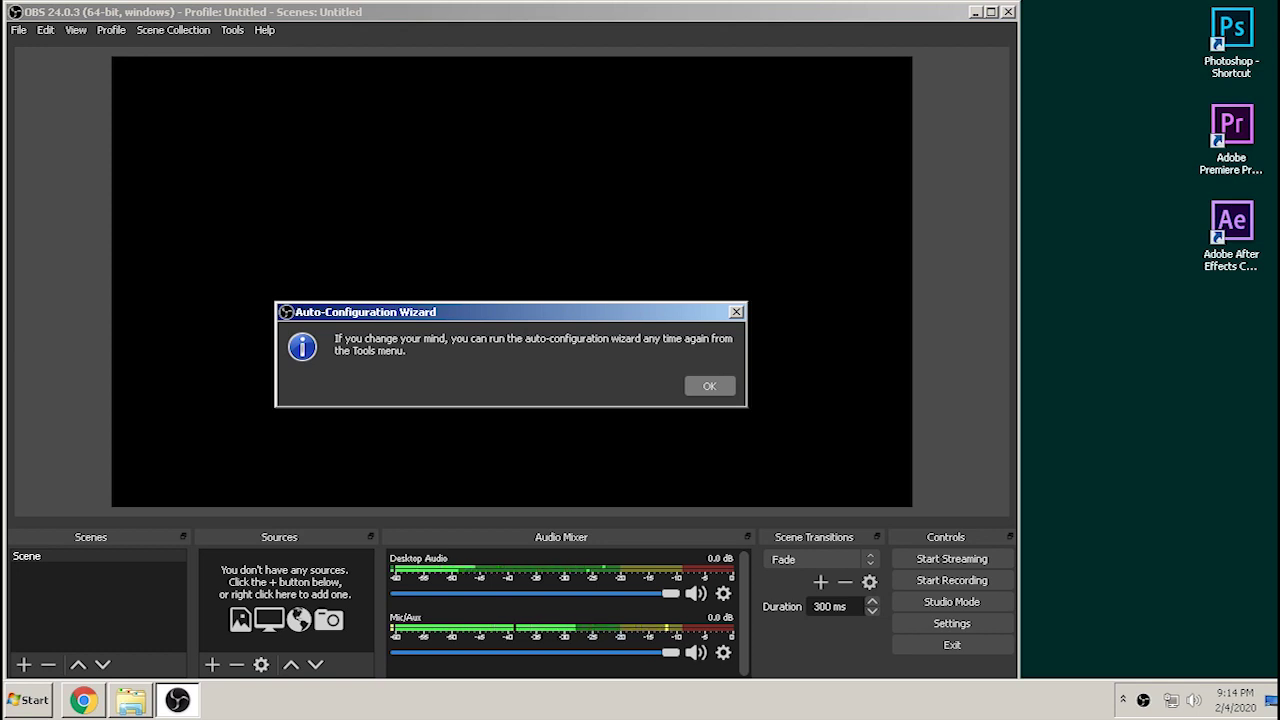
key("Return")
left_click(991, 12)
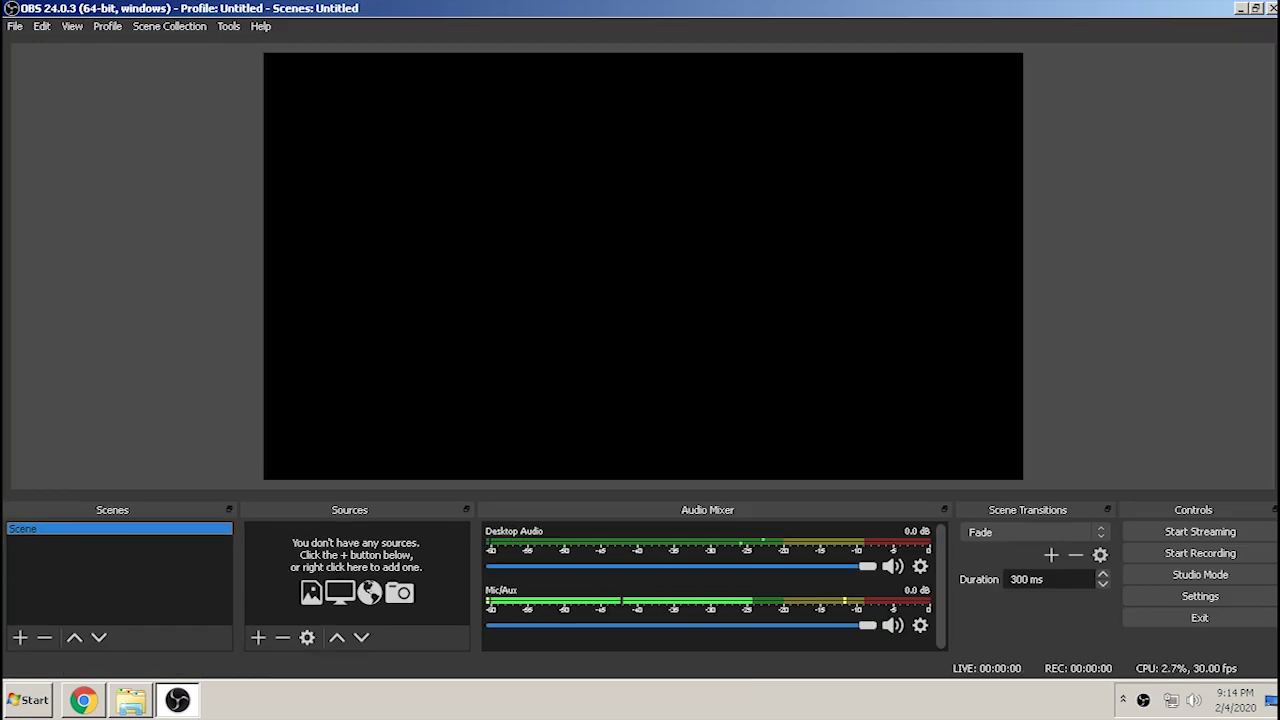
Try the System theme in the general settings, then set the interface theme to Rachni
left_click(1200, 596)
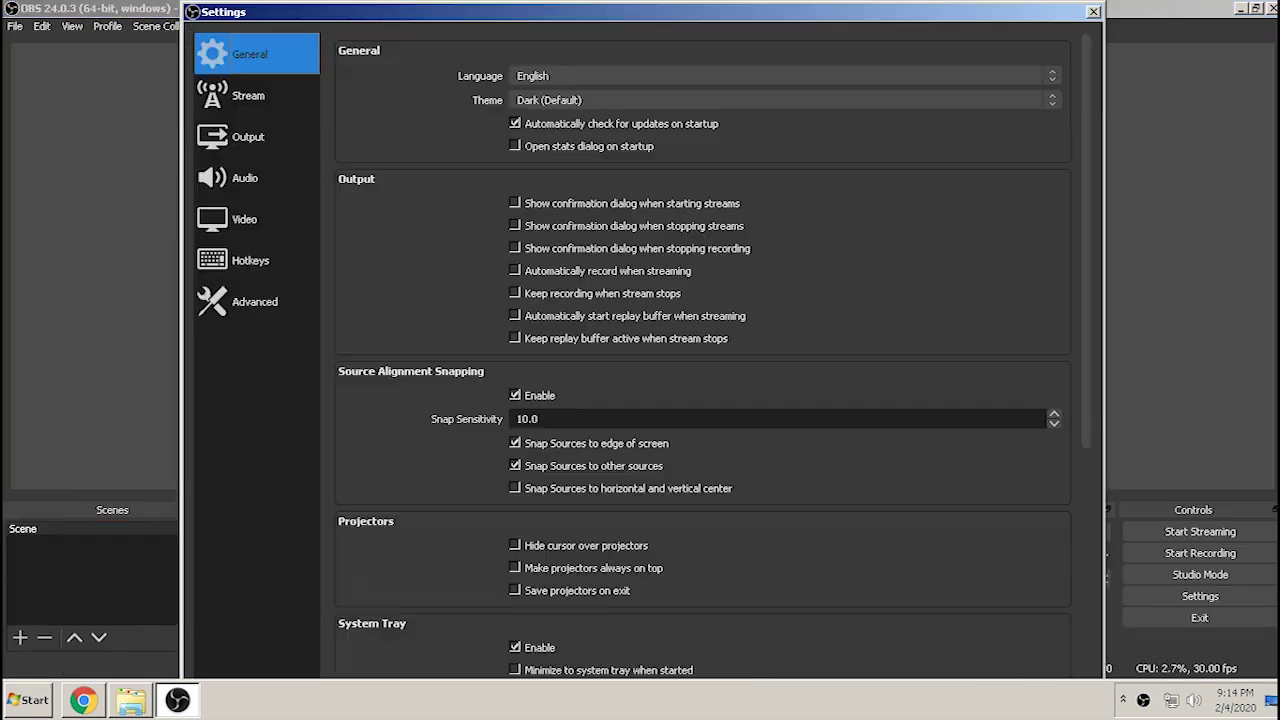
left_click(780, 100)
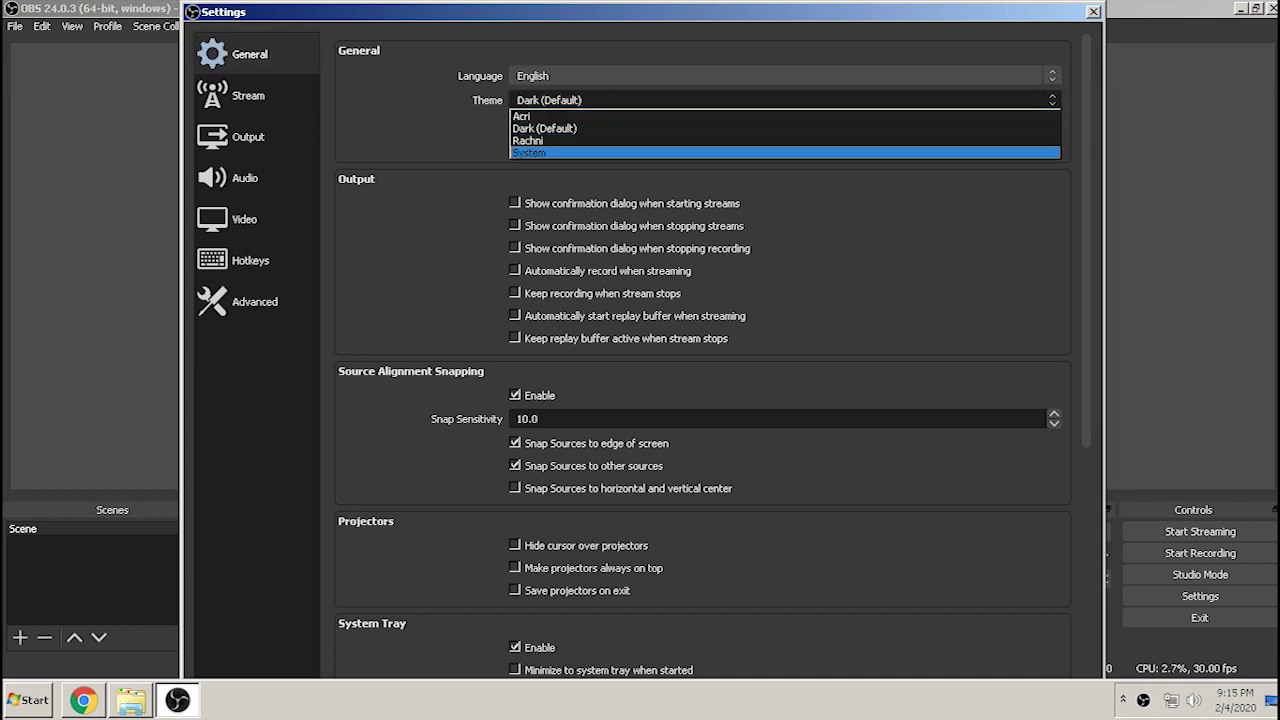
left_click(780, 153)
left_click(780, 90)
left_click(780, 131)
left_click(780, 90)
left_click(780, 90)
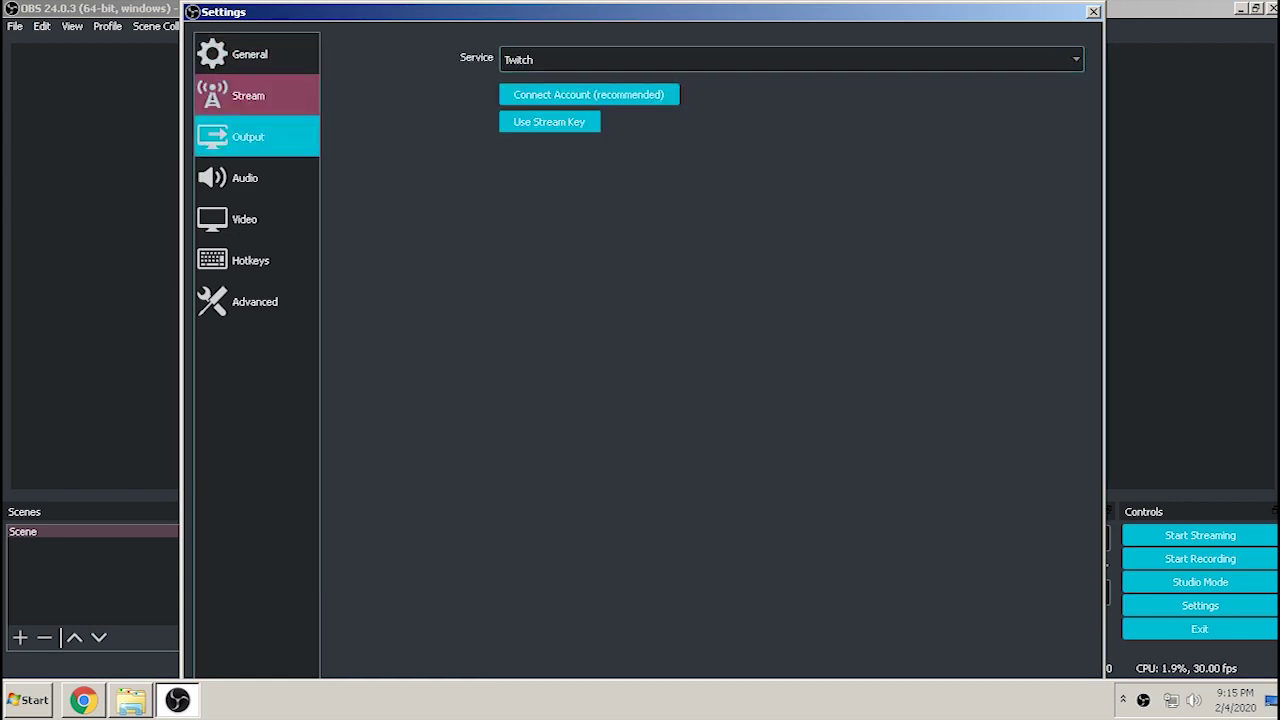
Set the output mode to Advanced and keep x264 as the streaming encoder
left_click(248, 137)
left_click(780, 53)
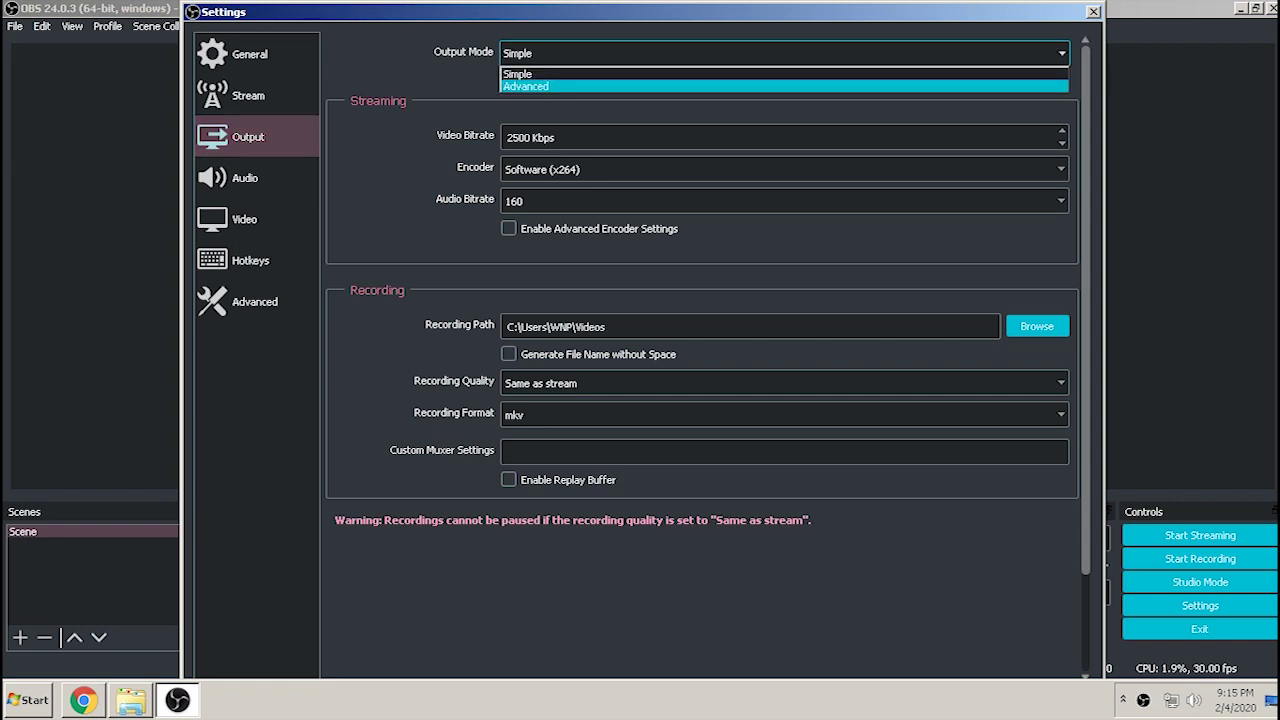
left_click(600, 86)
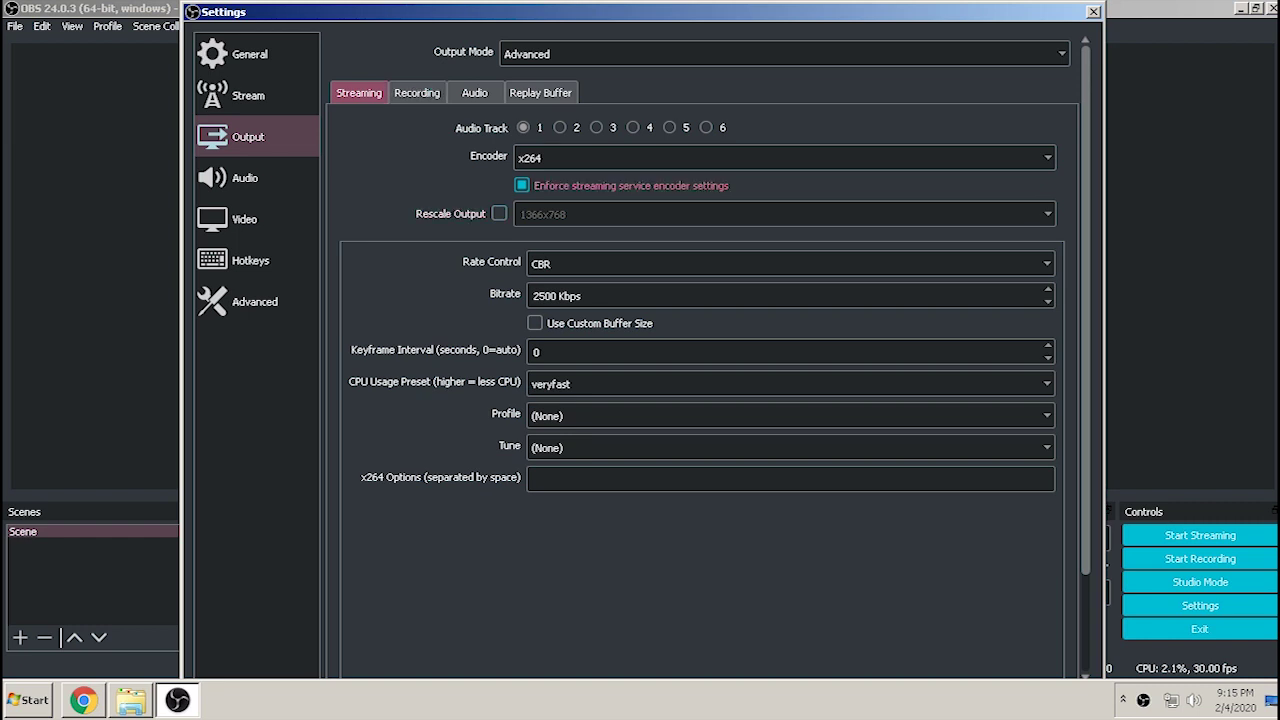
left_click(784, 158)
left_click(640, 179)
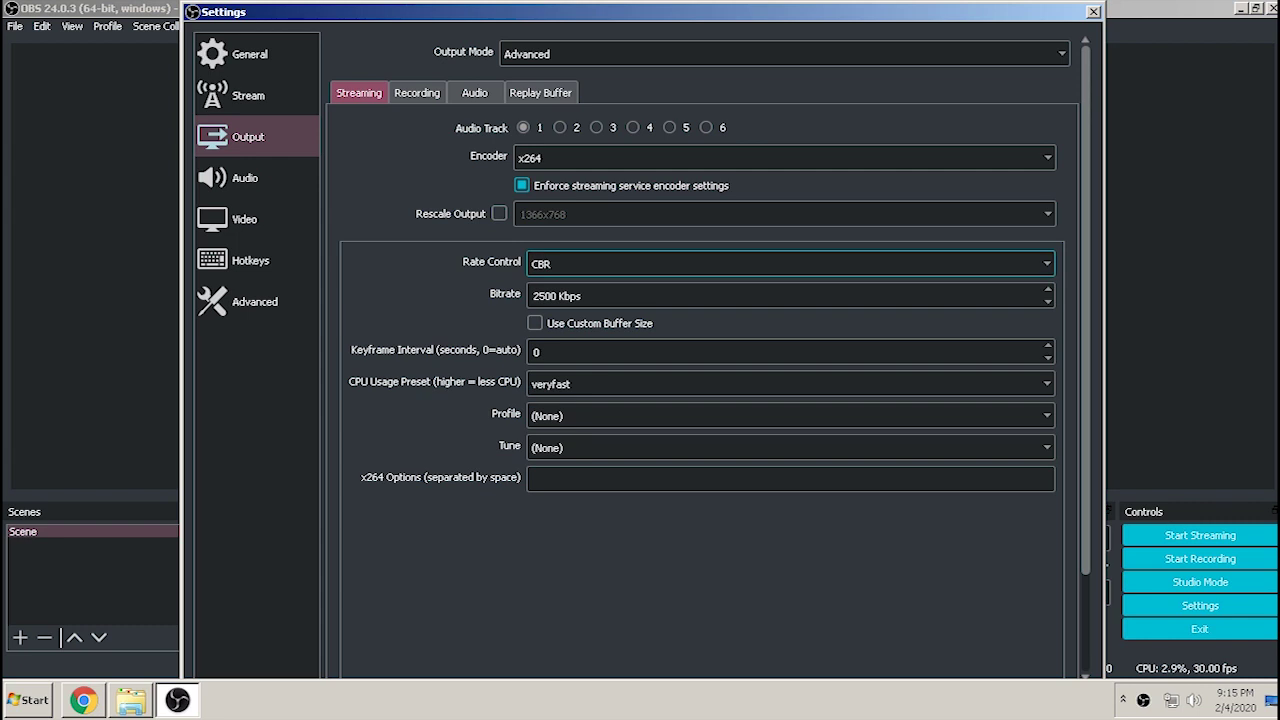
Set the streaming rate control to VBR with a bitrate of 40000 Kbps
left_click(700, 263)
left_click(700, 305)
left_click_drag(598, 296, 522, 296)
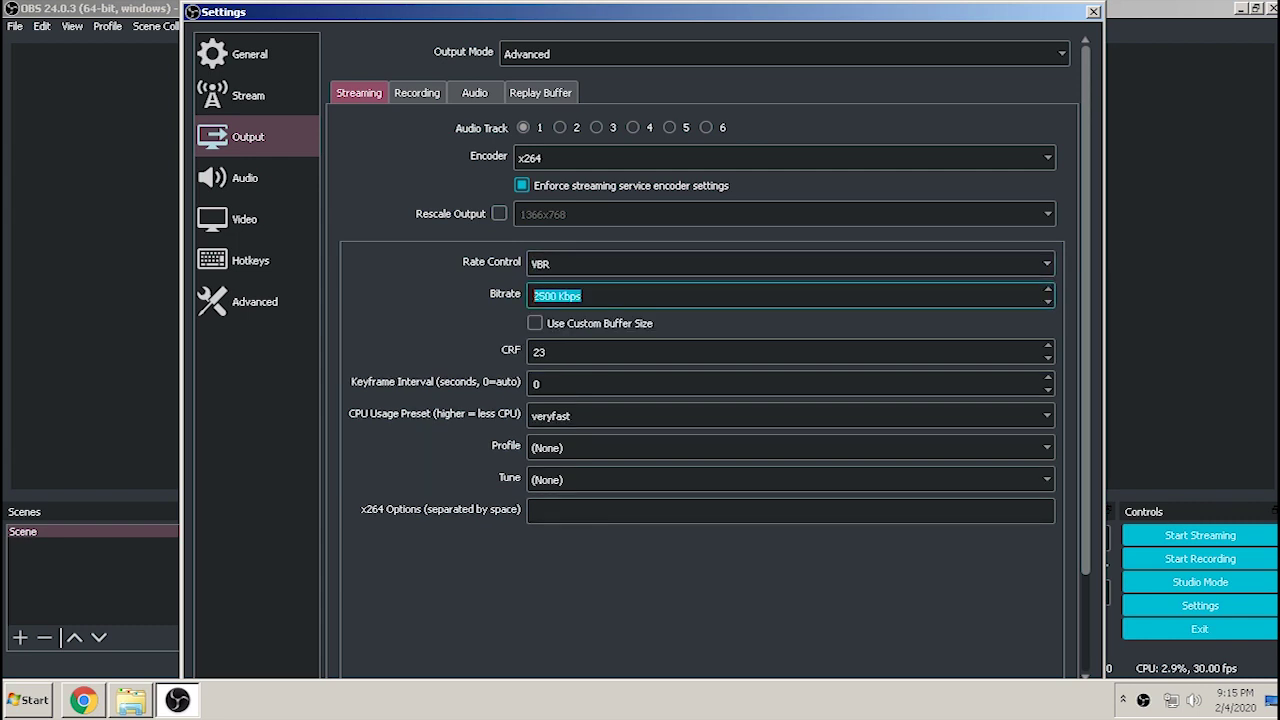
type("40")
type("000")
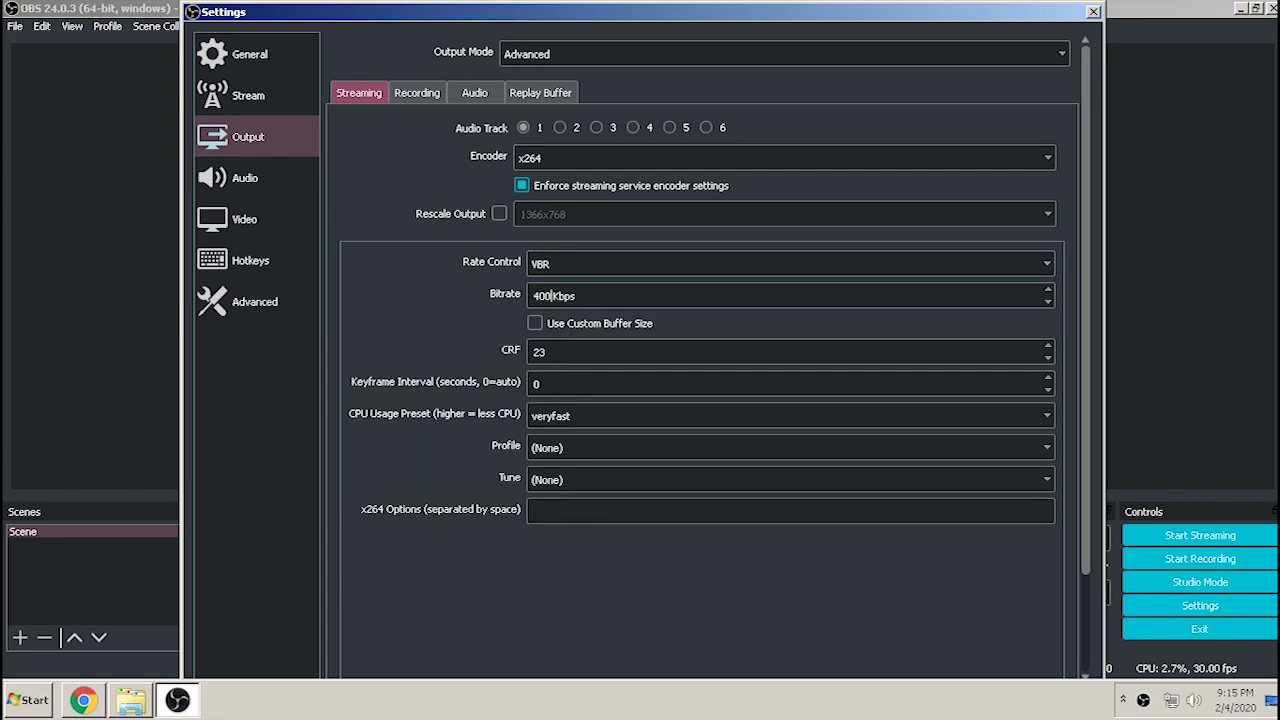
Set the streaming keyframe interval to 2 seconds and the CPU usage preset to ultrafast
key("Tab")
key("Tab")
key("Tab")
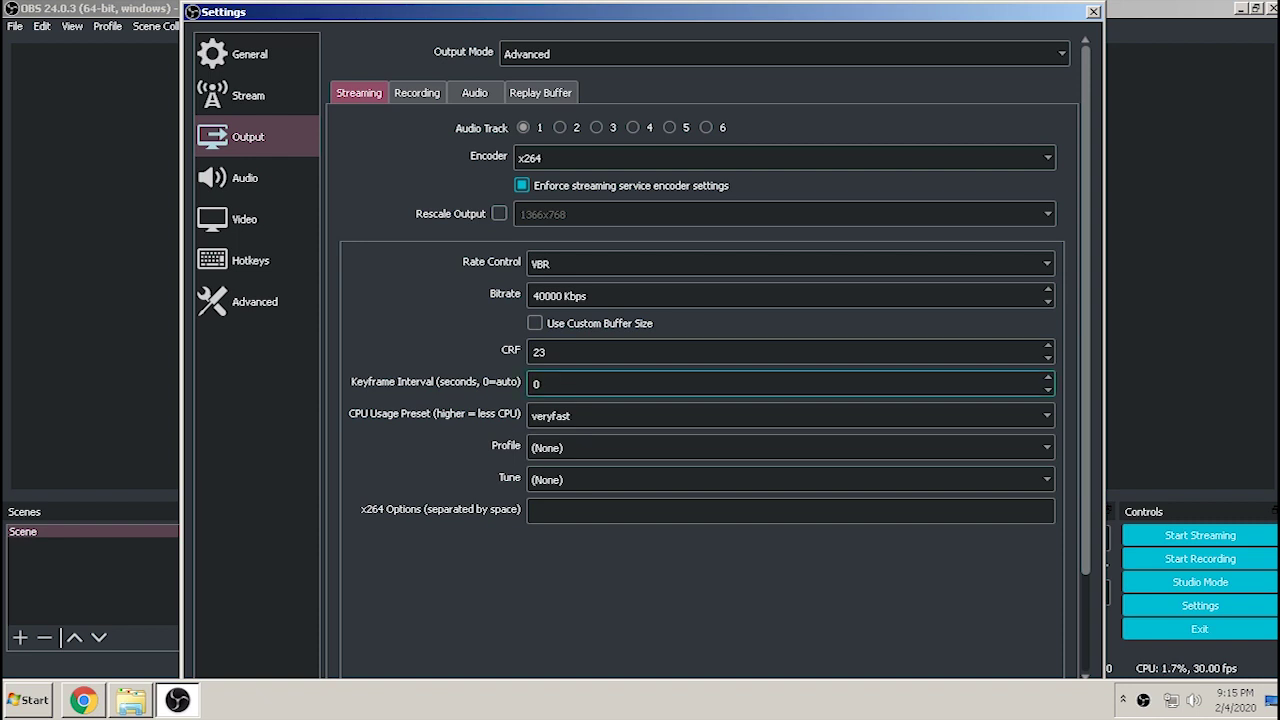
type("2")
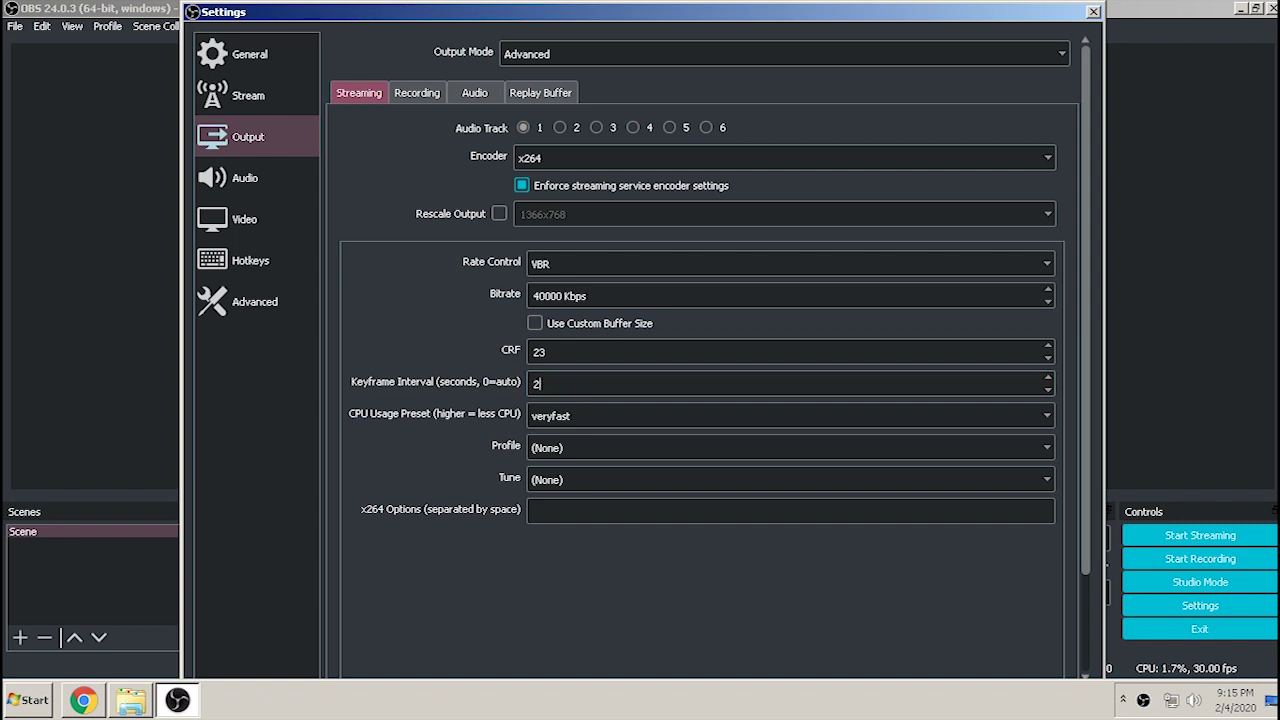
left_click(790, 415)
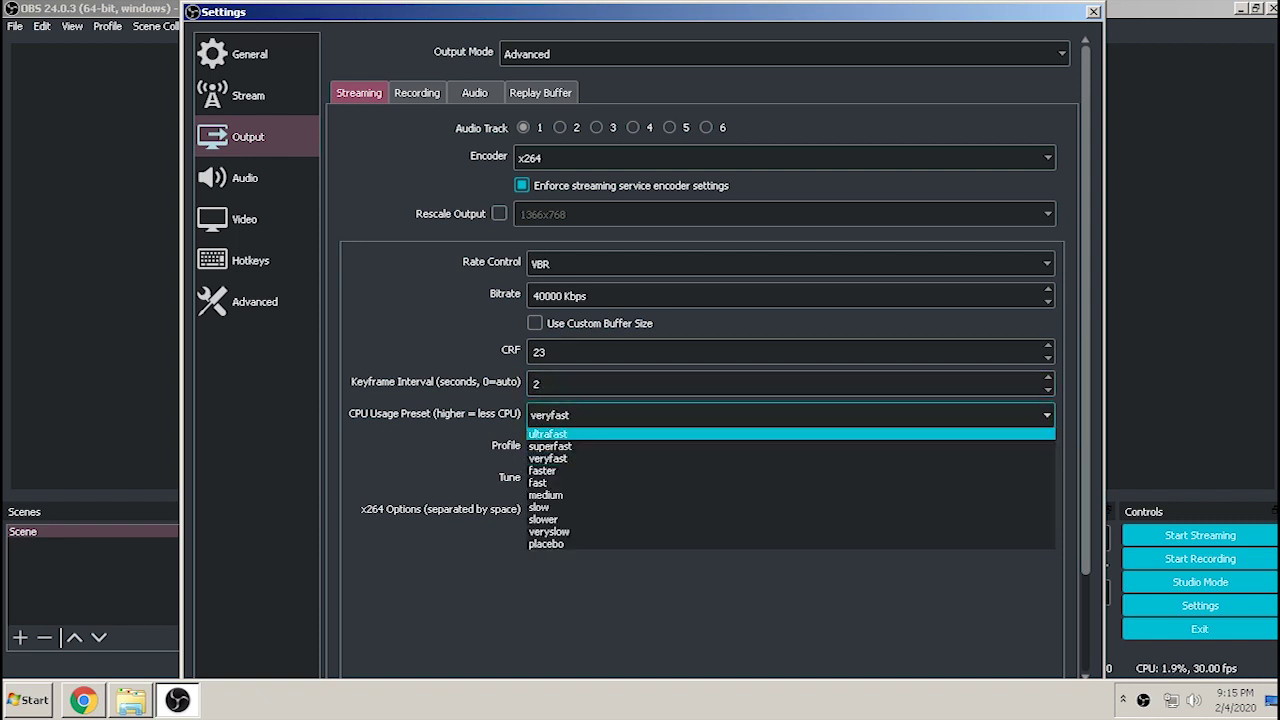
key("Return")
Set the streaming encoder profile to high and leave Tune at (None)
key("Tab")
key("alt+Down")
key("Down")
key("Down")
key("Down")
key("Return")
key("Tab")
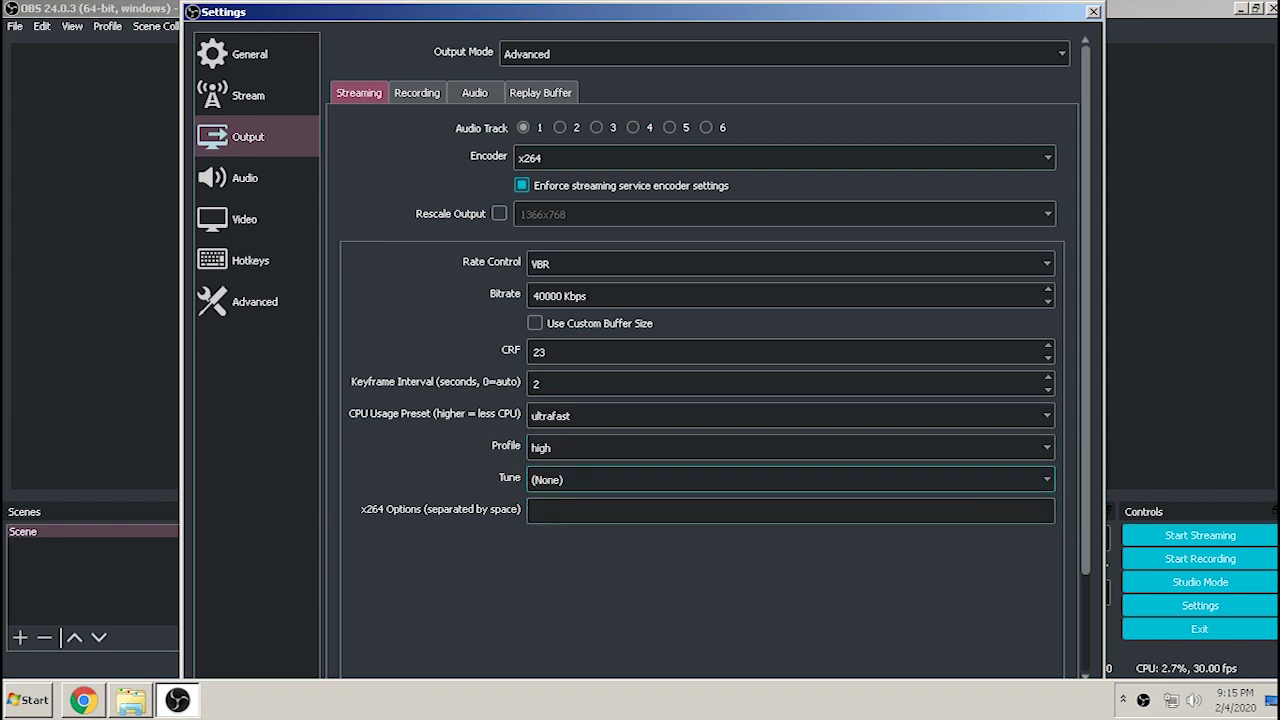
key("alt+Down")
key("Return")
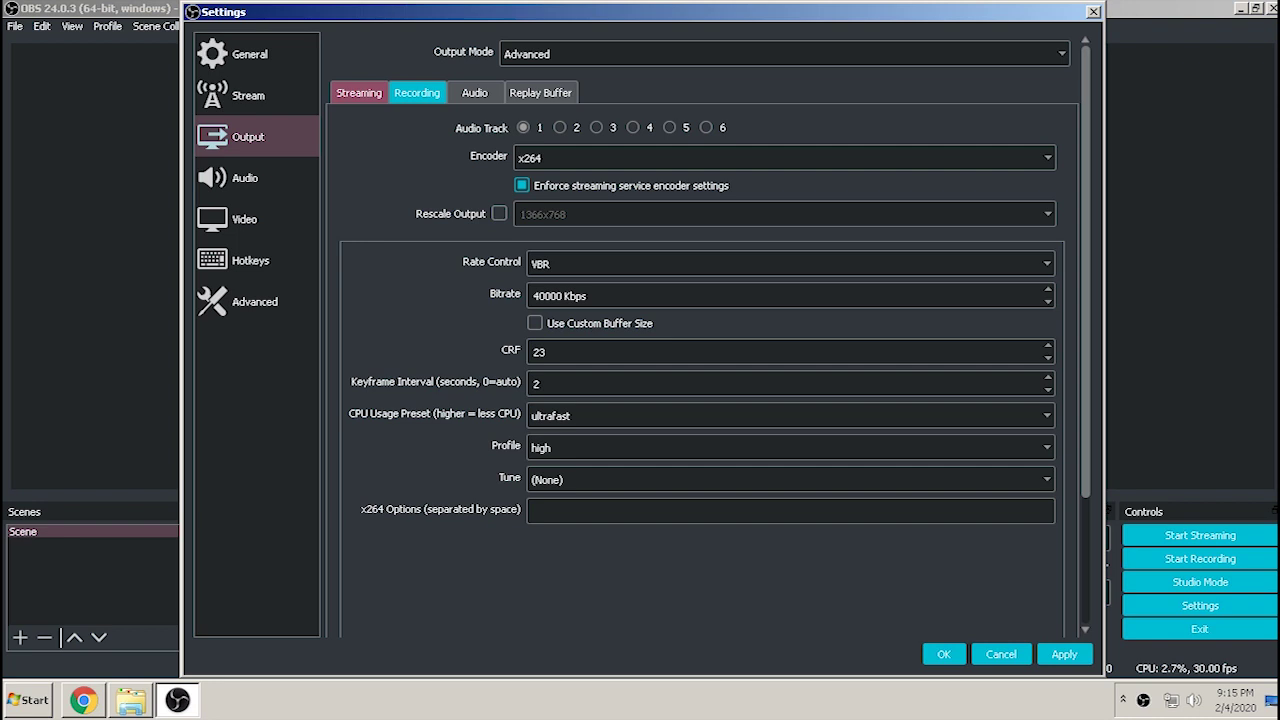
Create a folder named Records in the Videos library and set it as the recording path
left_click(416, 92)
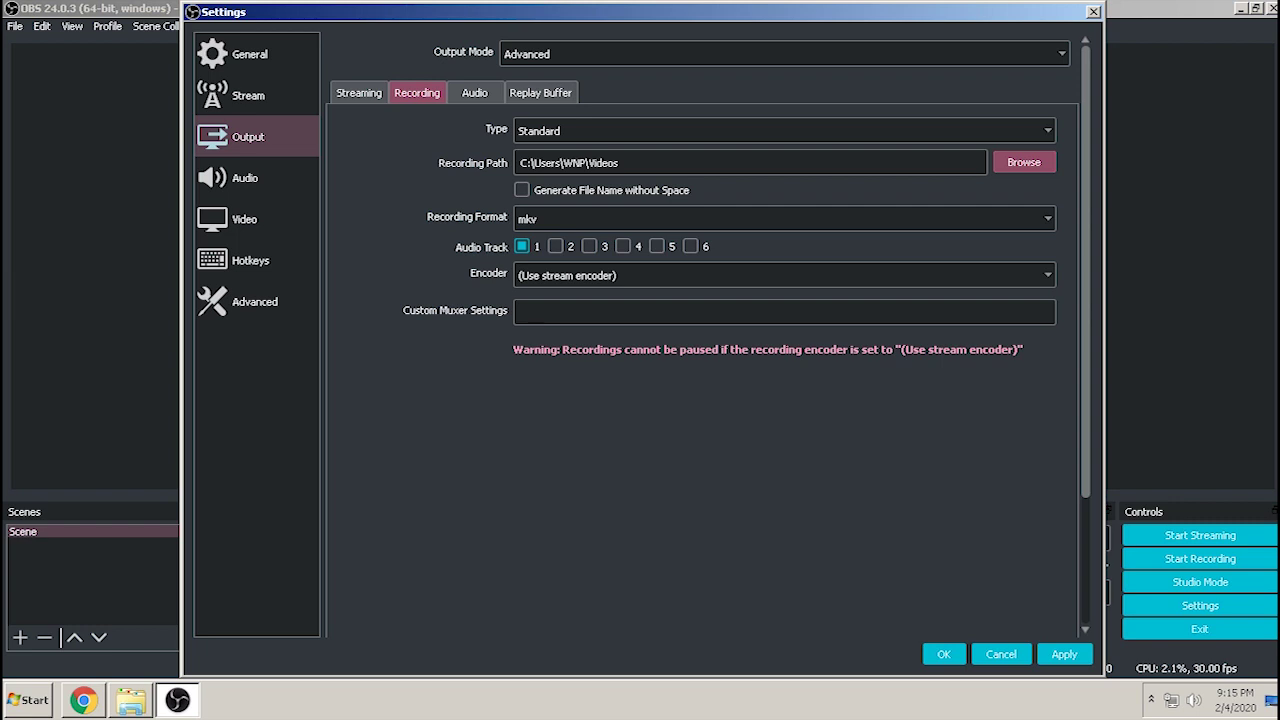
left_click(1023, 162)
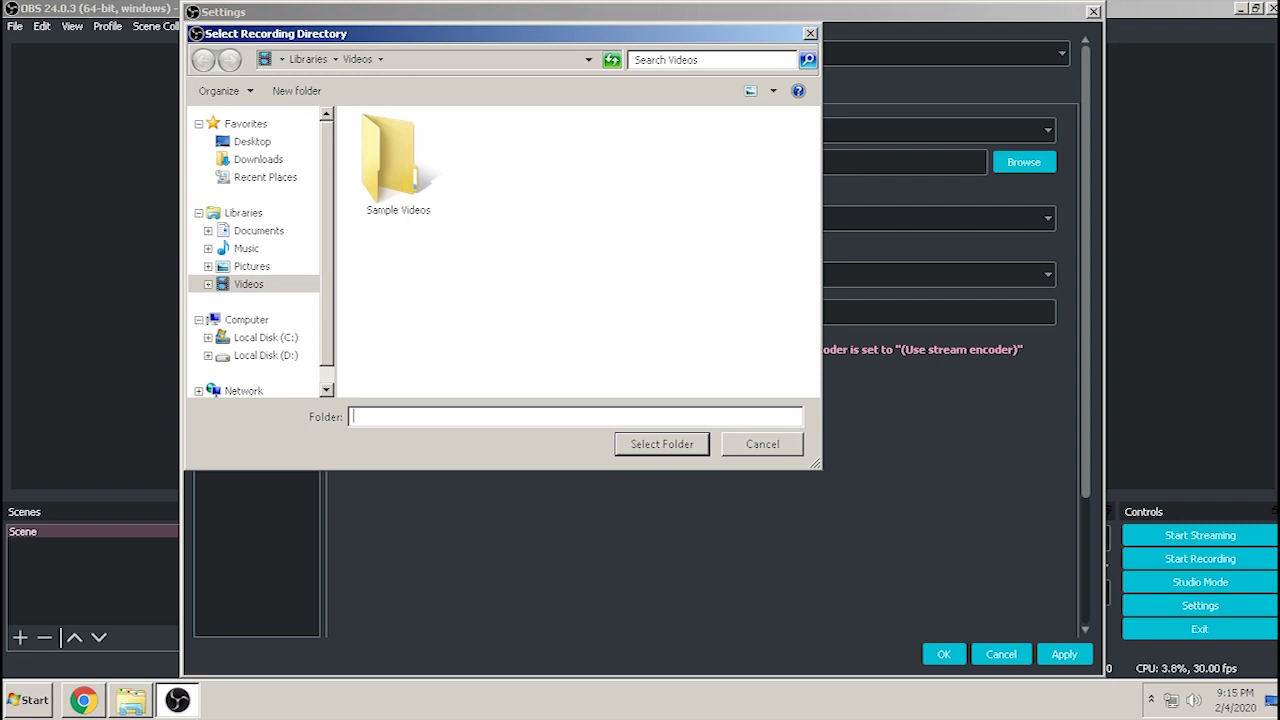
left_click(249, 285)
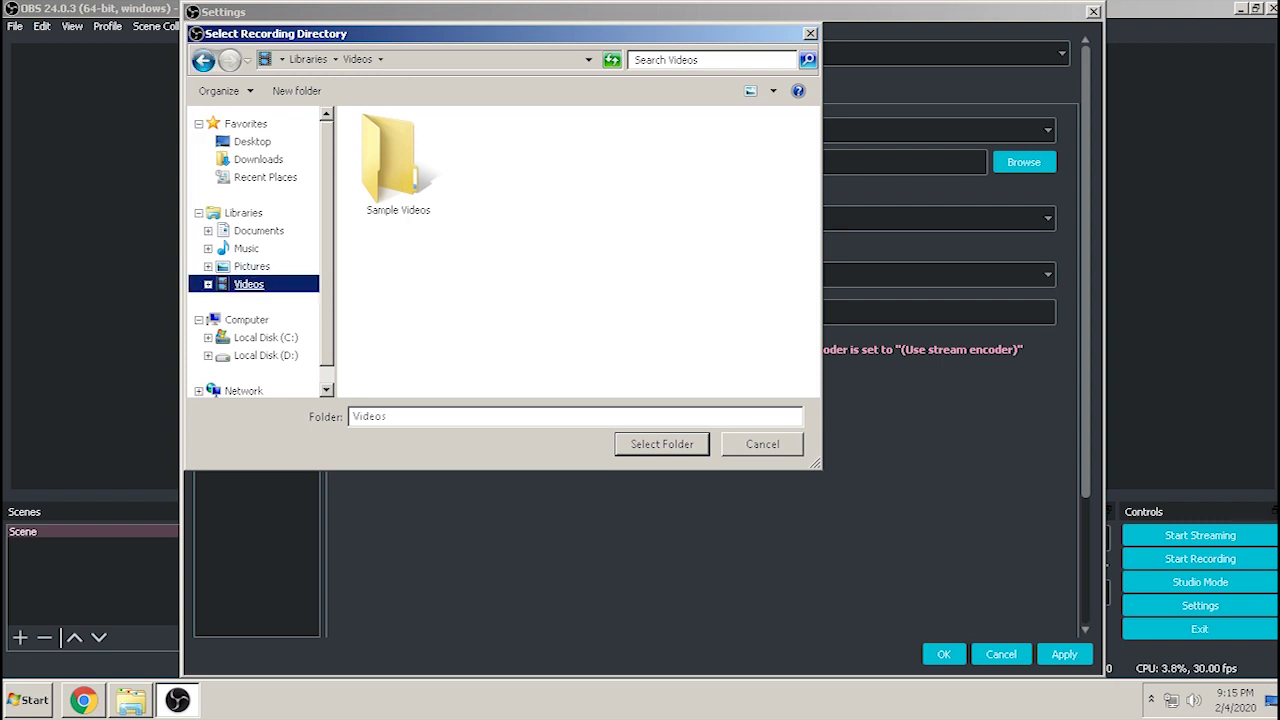
right_click(553, 199)
mouse_move(590, 387)
left_click(730, 389)
type("Records")
key("Return")
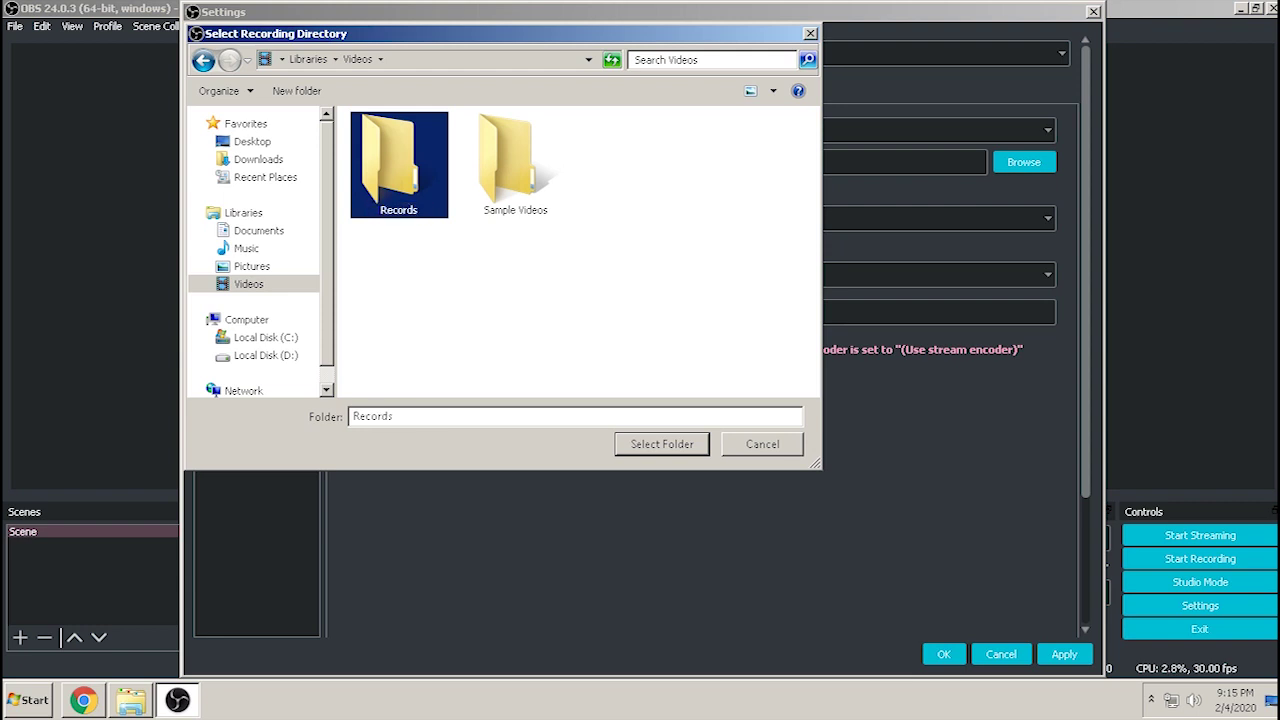
left_click(662, 444)
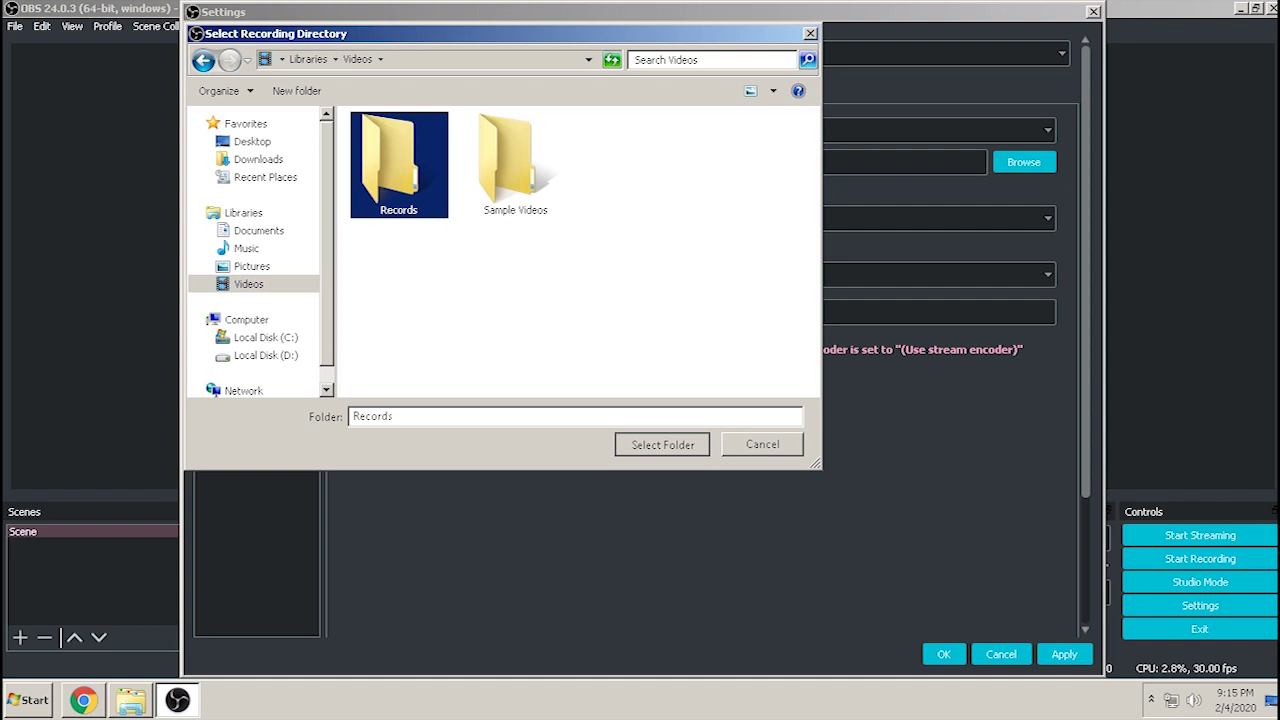
key("Return")
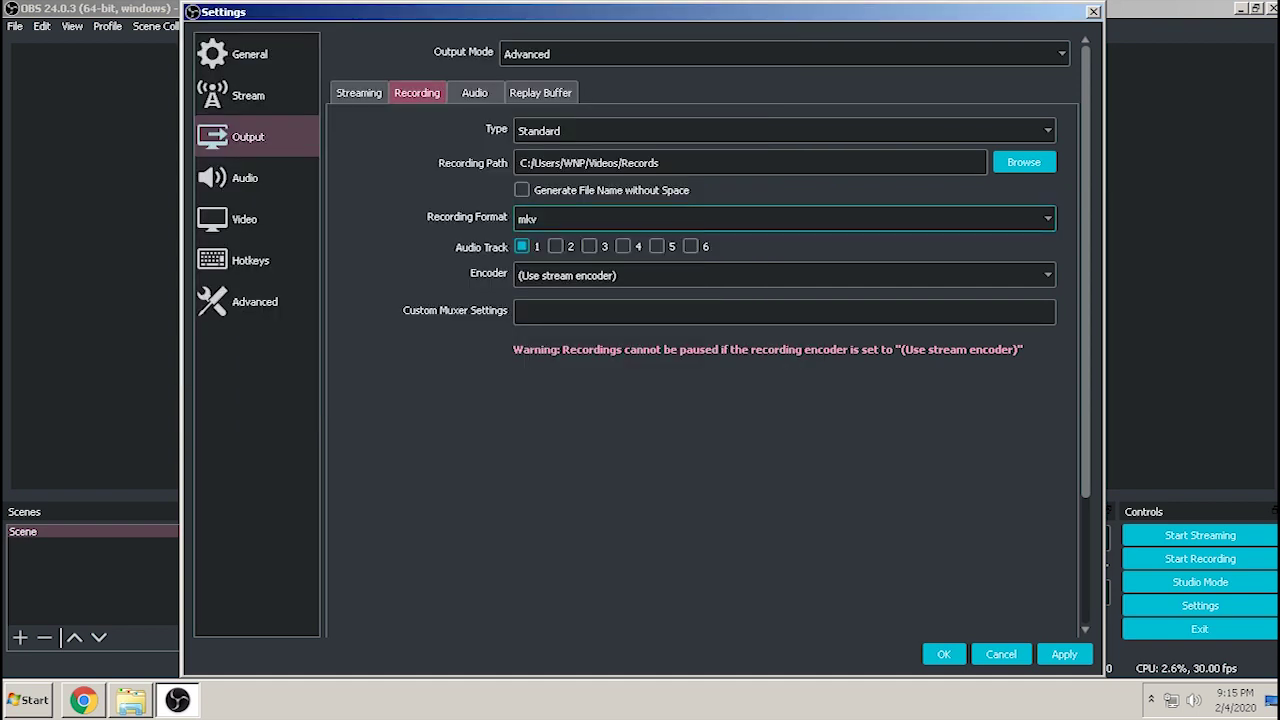
Set the recording format to mp4 and the recording encoder to x264
left_click(566, 219)
left_click(564, 250)
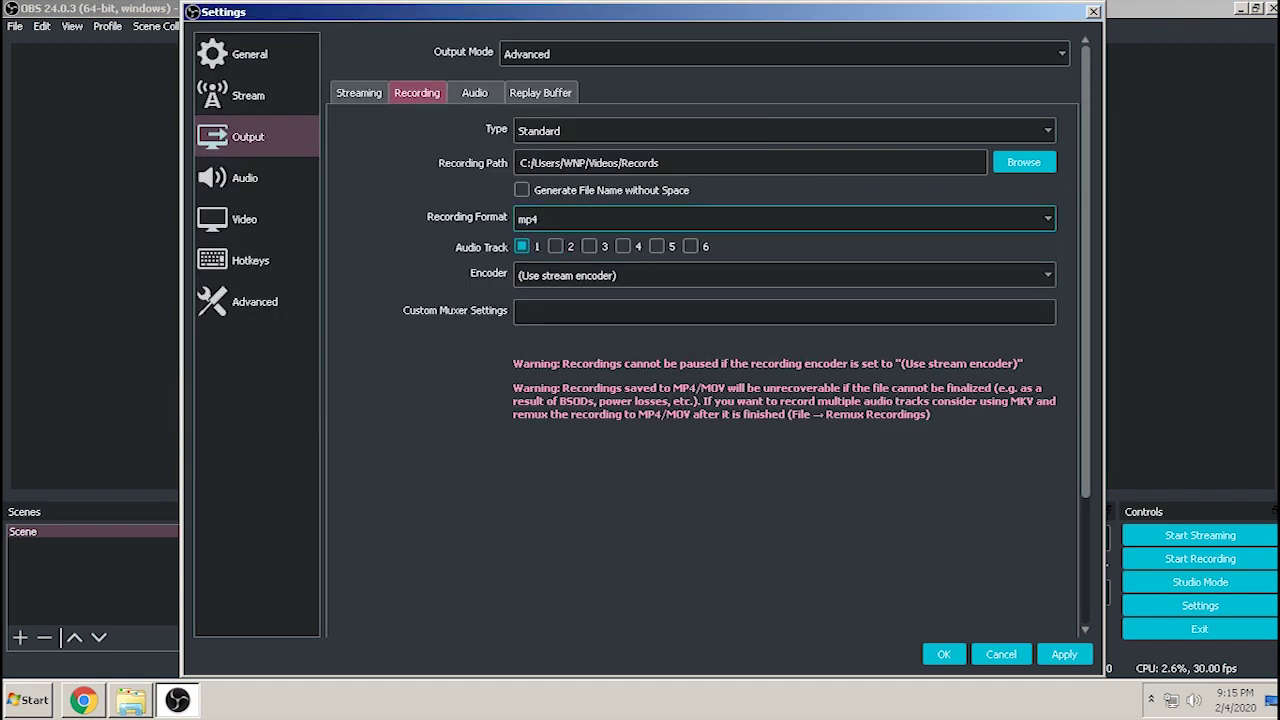
left_click(568, 275)
left_click(566, 307)
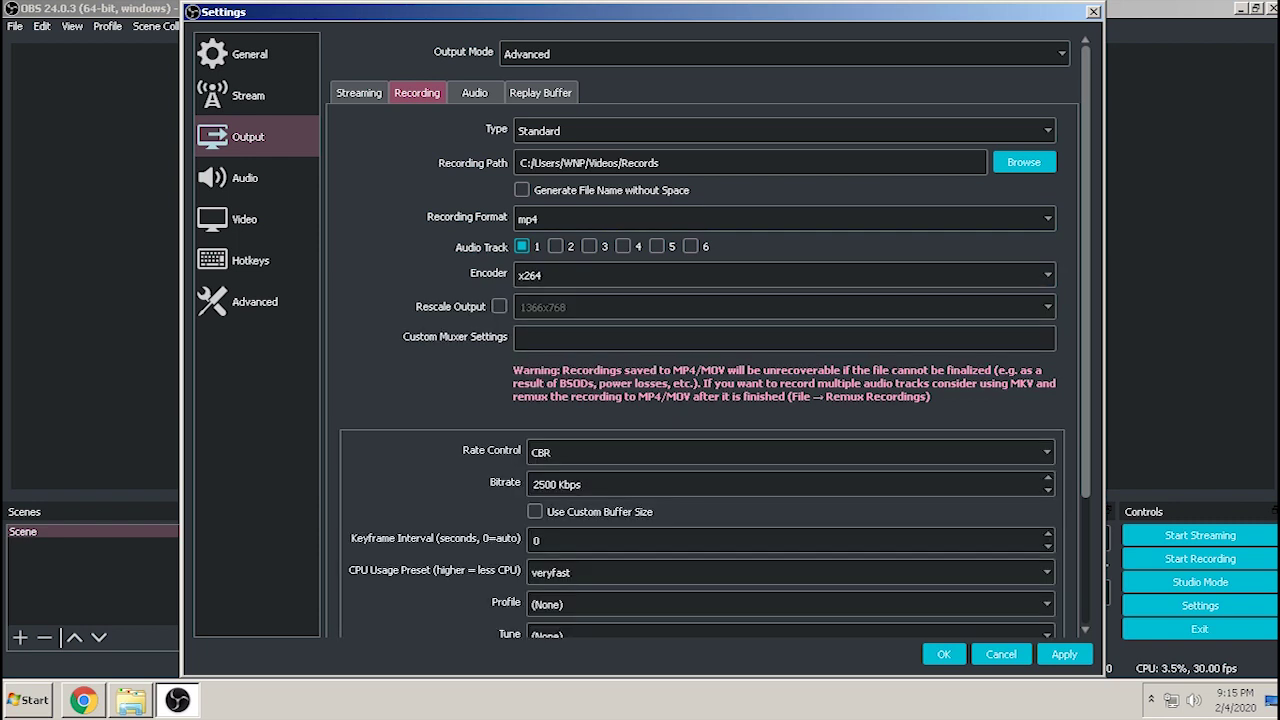
Set the recording rate control to VBR and the bitrate to 40000 Kbps
left_click(790, 452)
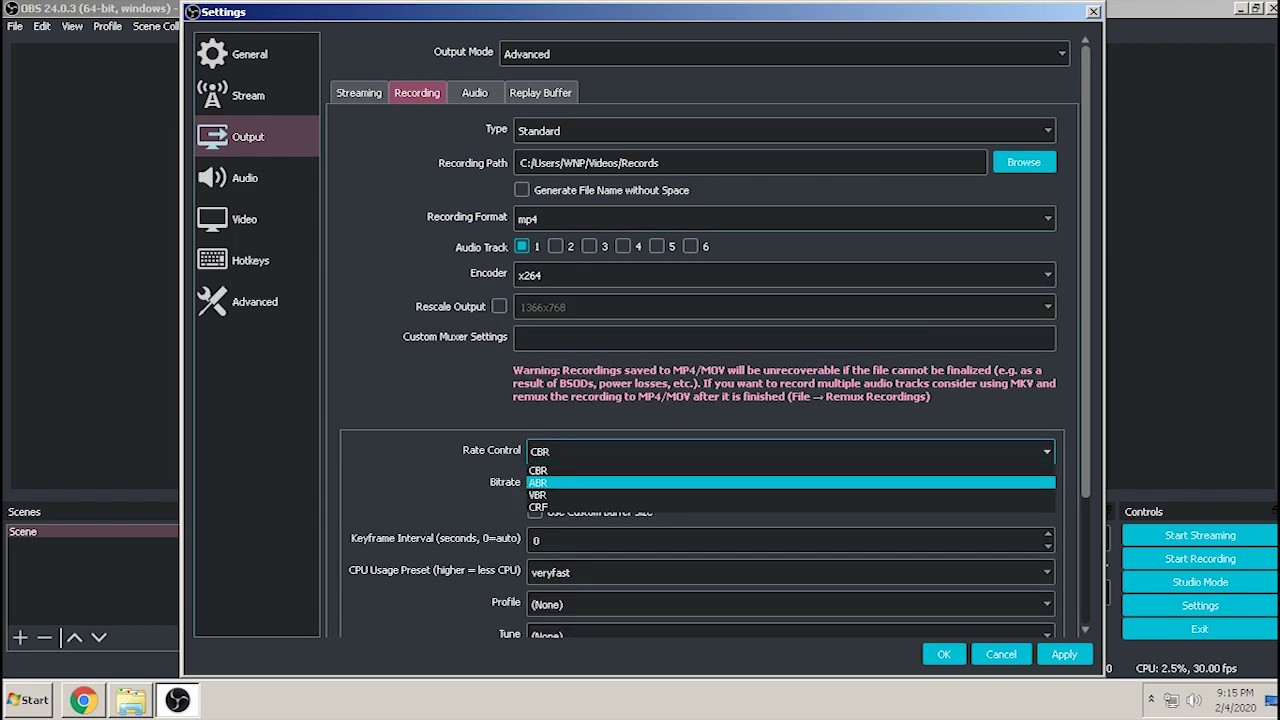
left_click(790, 486)
key("Tab")
type("40000 Kbps")
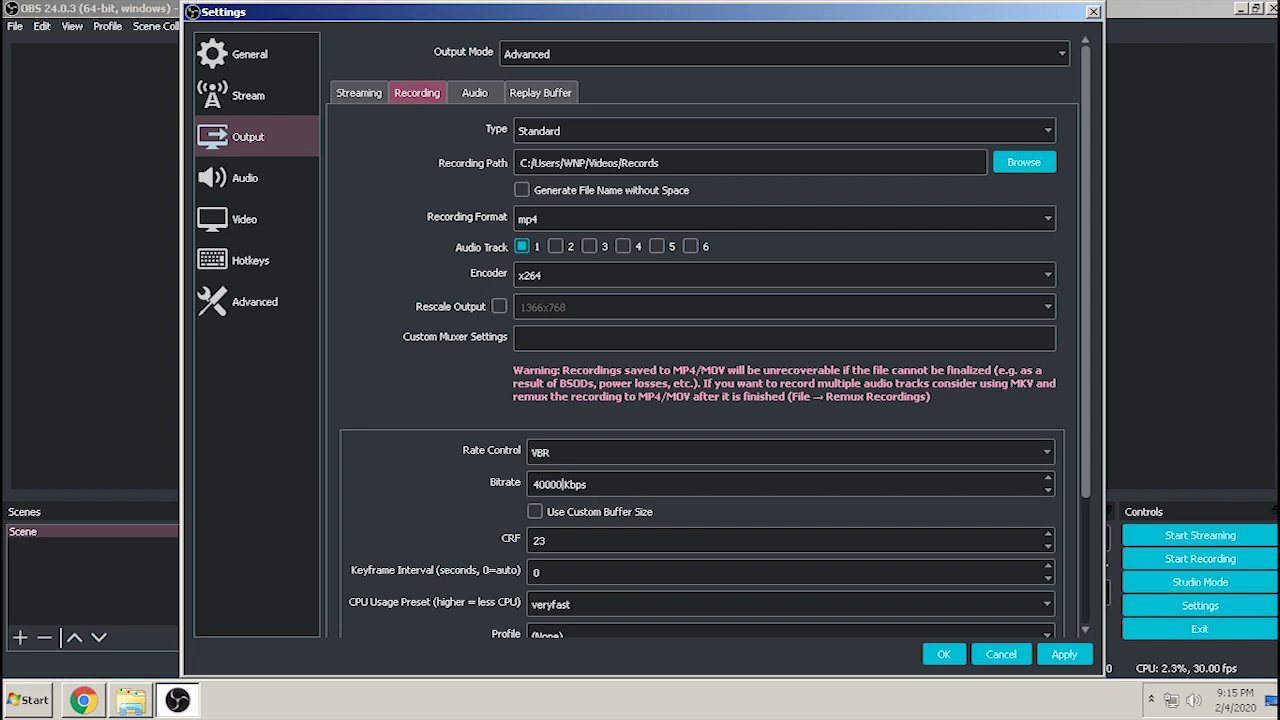
Set the recording keyframe interval to 2 seconds and the CPU usage preset to ultrafast
double_click(537, 572)
type("2")
scroll(708, 336, "down", 3)
left_click(790, 466)
left_click(708, 485)
Set the recording encoder profile to high and leave Tune at (None)
left_click(708, 498)
left_click(708, 553)
left_click(708, 530)
left_click(708, 548)
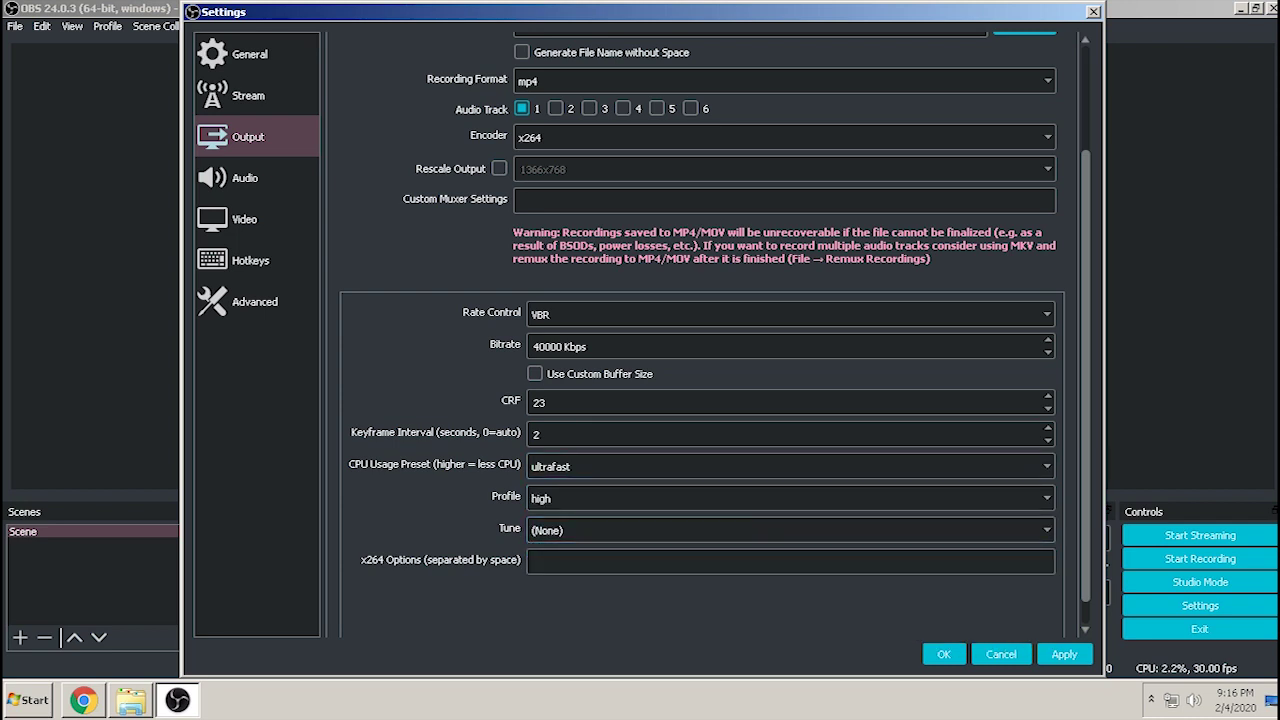
scroll(715, 318, "up", 3)
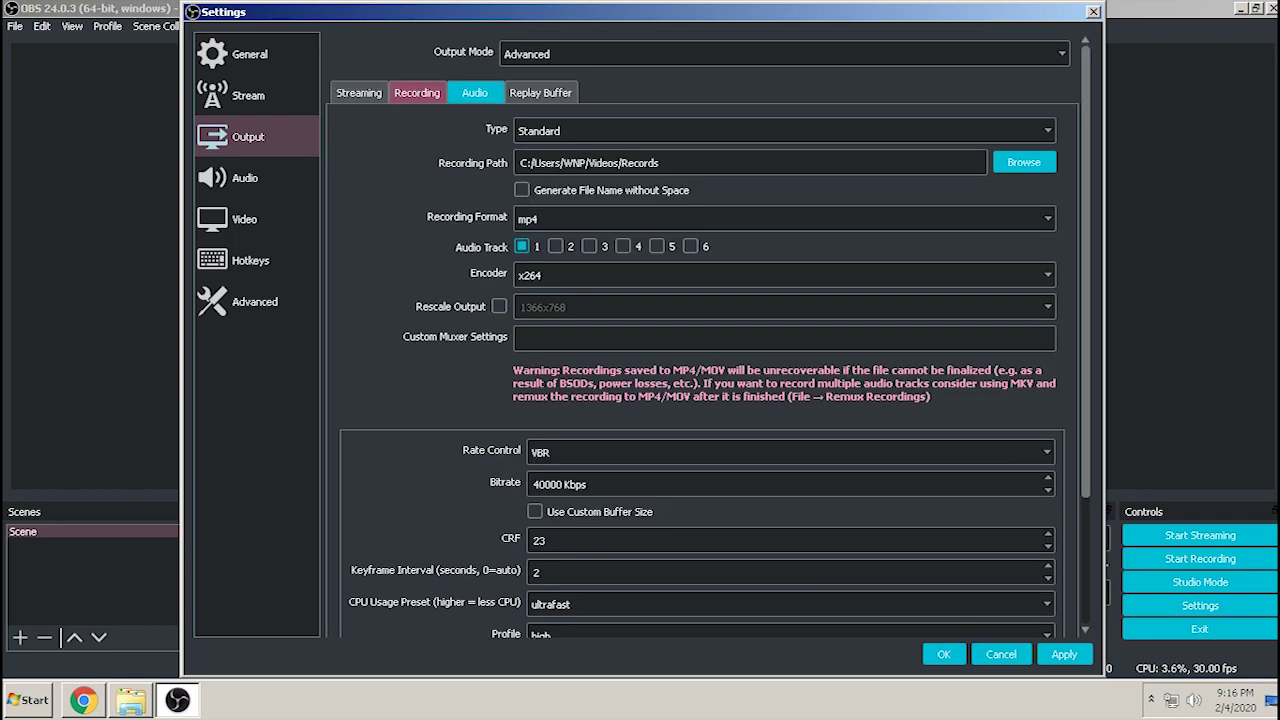
In the audio settings, choose Default for both the Desktop Audio and Mic/Auxiliary Audio devices
left_click(257, 178)
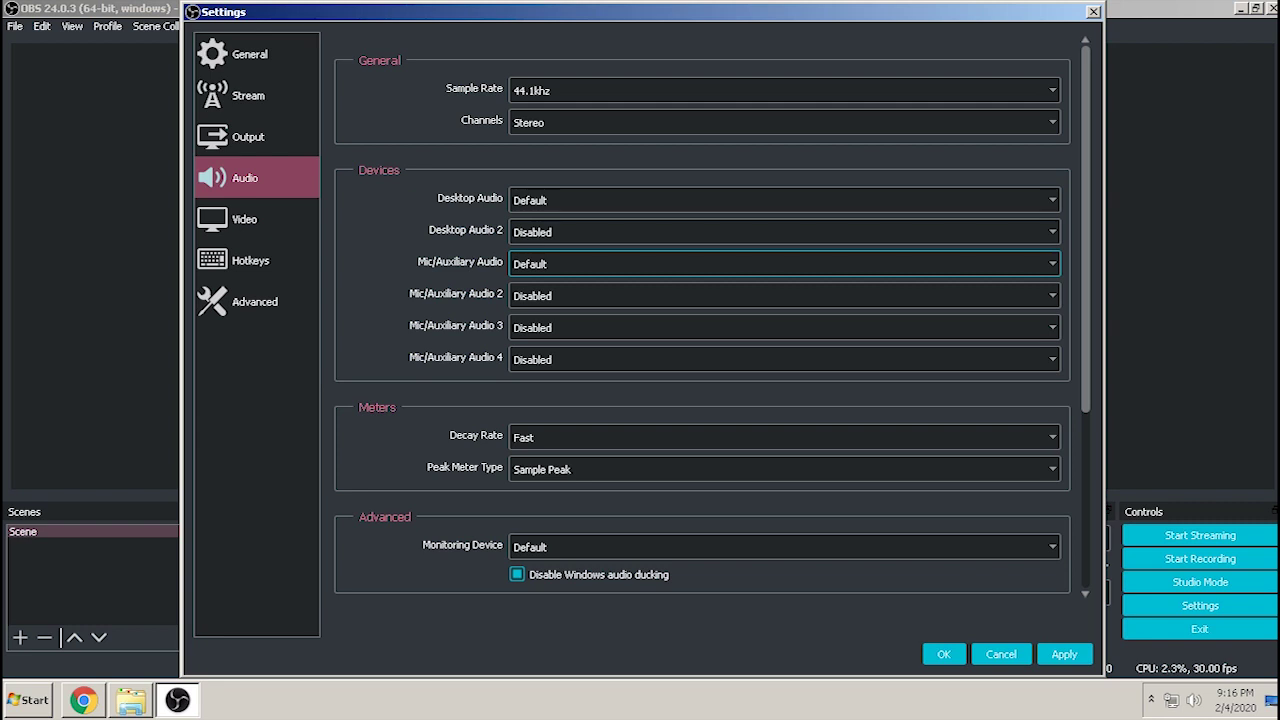
left_click(784, 200)
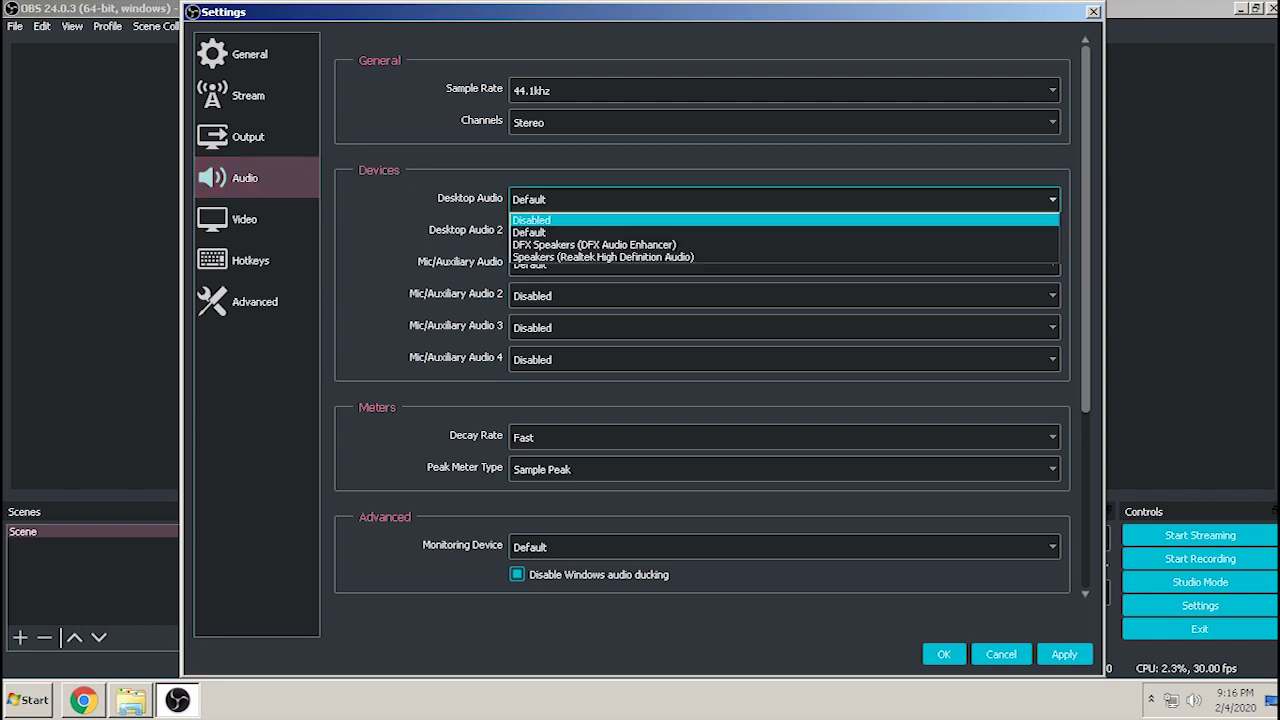
left_click(600, 232)
left_click(780, 263)
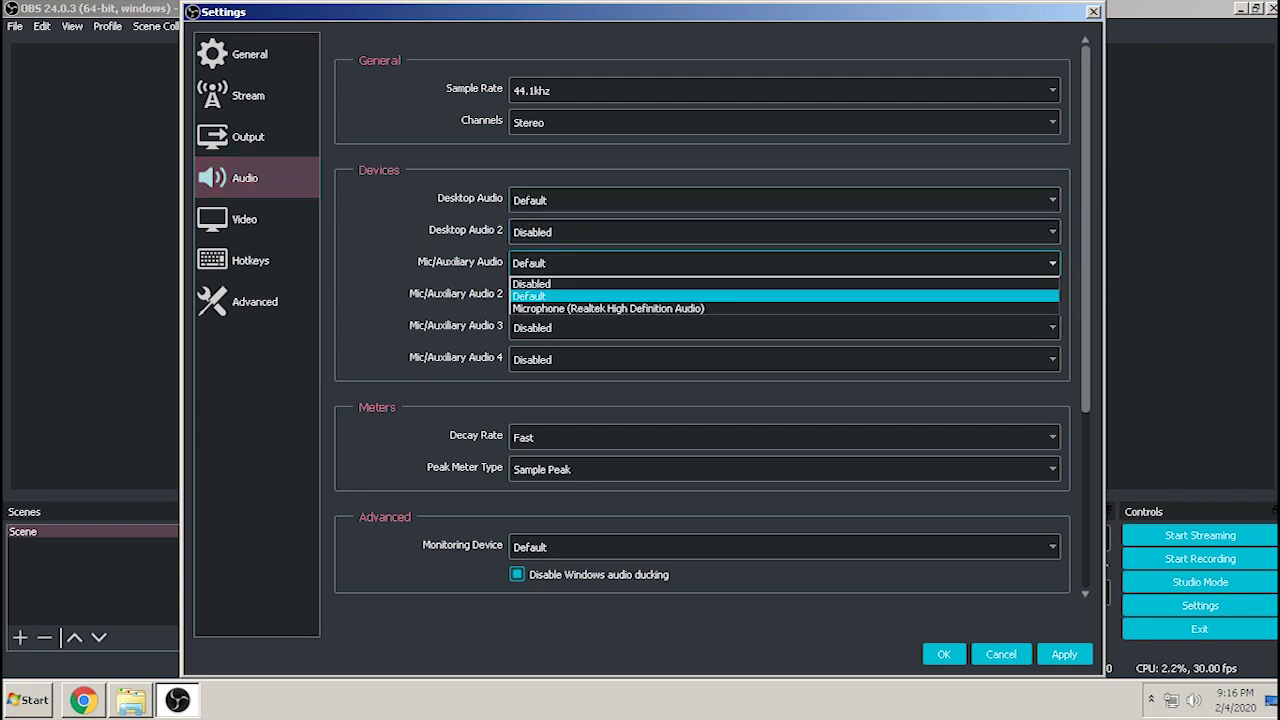
left_click(780, 308)
left_click(780, 264)
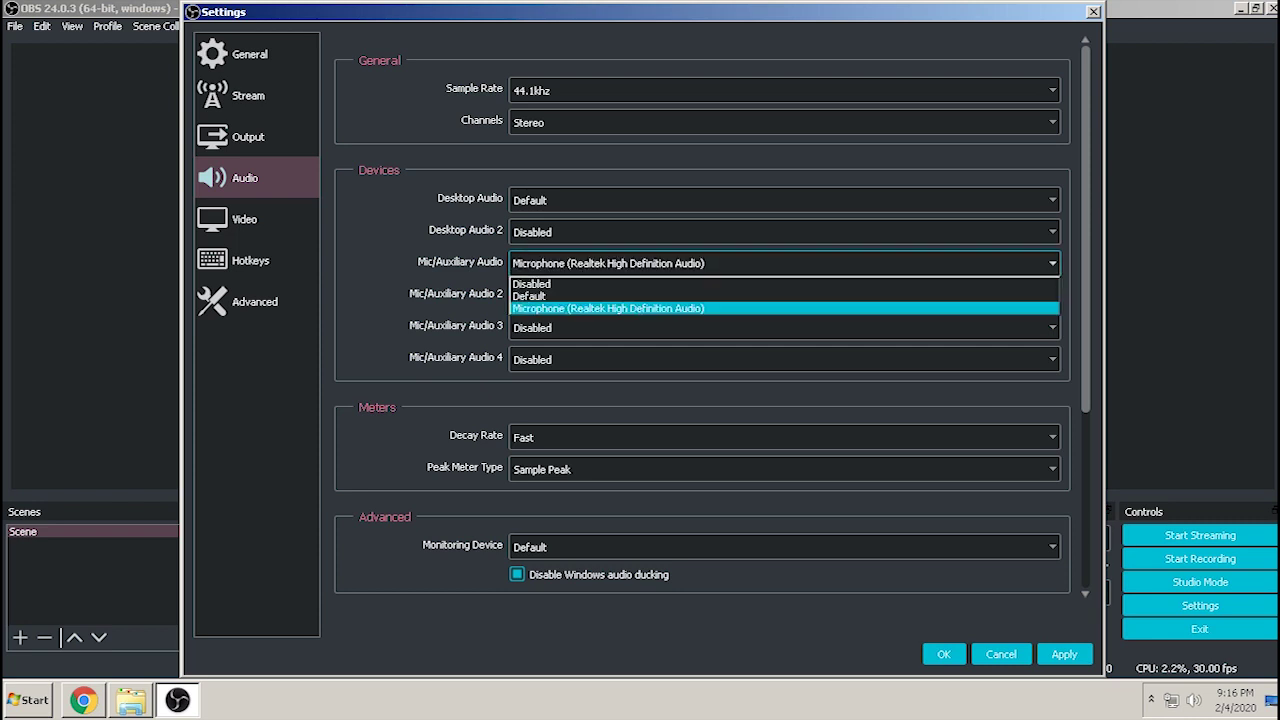
left_click(780, 296)
Examine the base canvas and output scaled resolution choices in the video settings, leaving the canvas at 1366x768
left_click(250, 219)
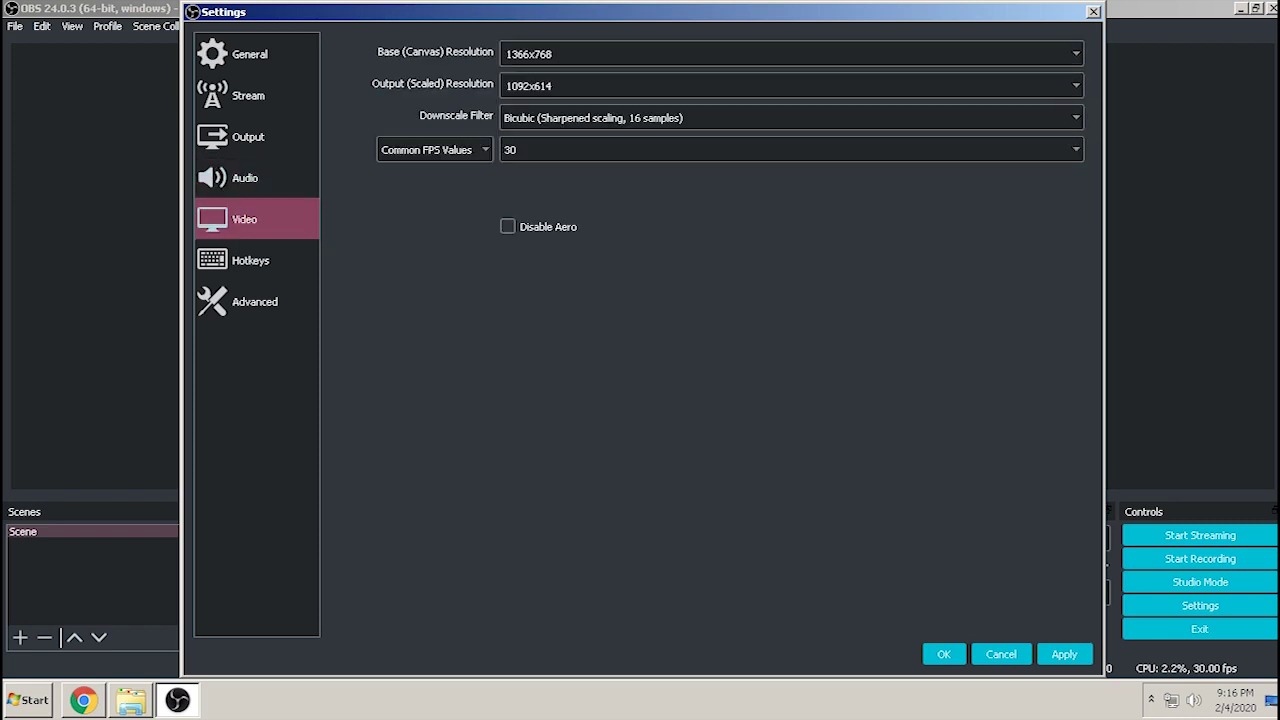
left_click(1076, 53)
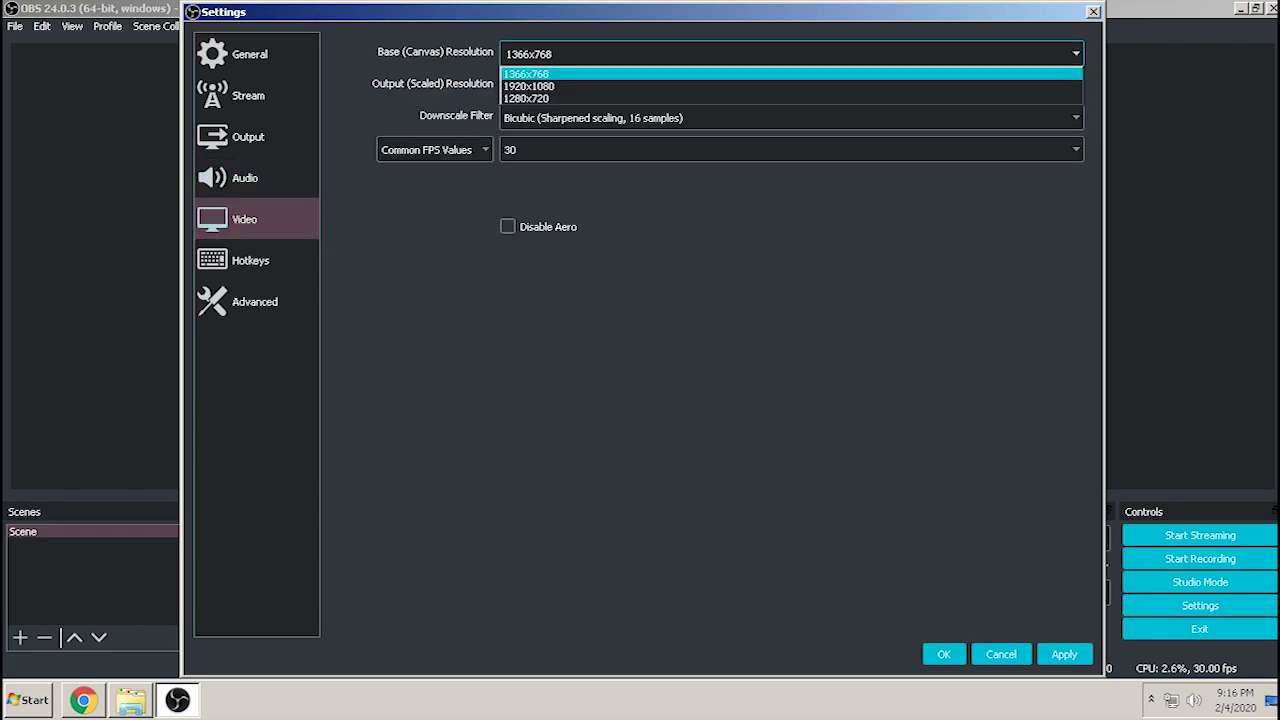
left_click(790, 75)
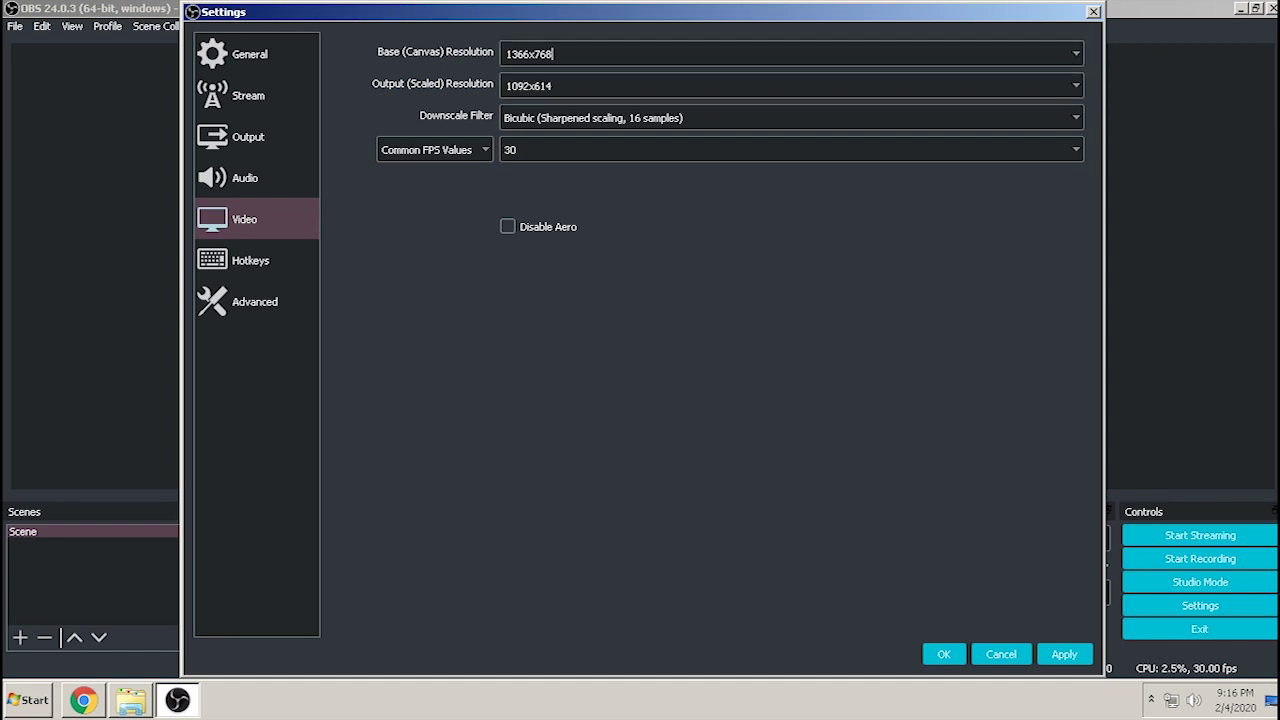
left_click(790, 86)
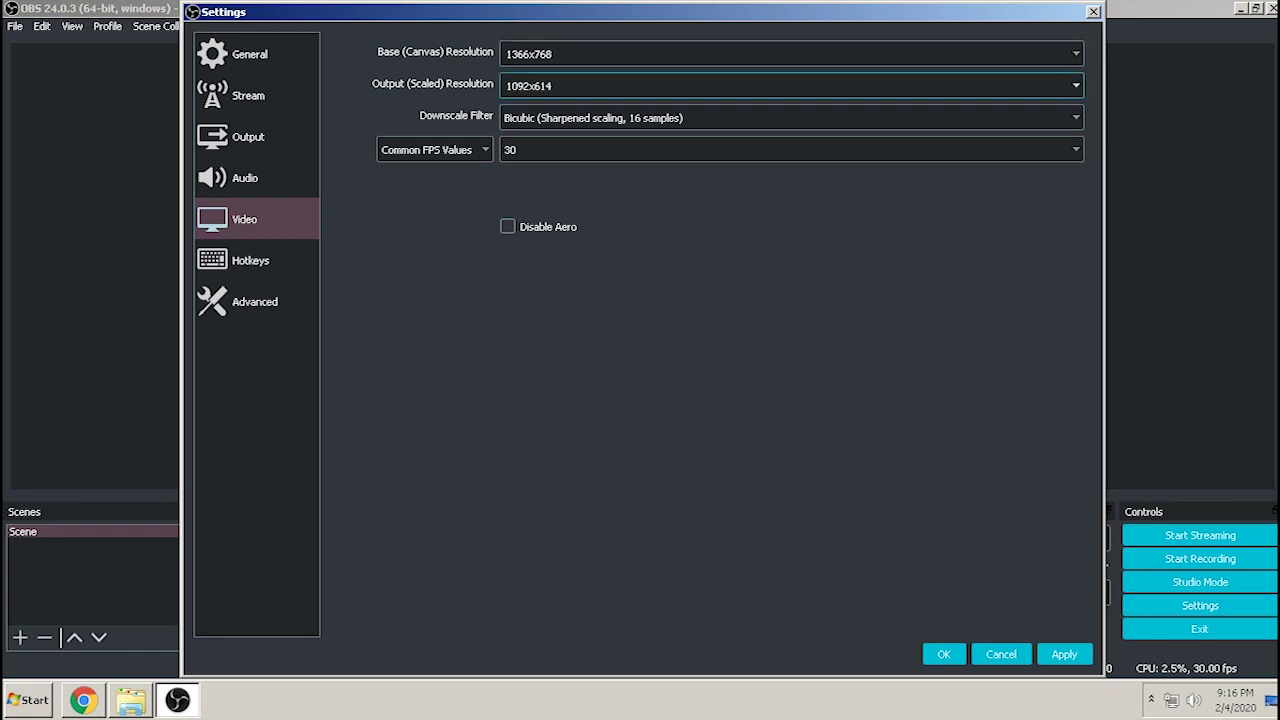
left_click(1076, 86)
key("Down")
key("Down")
key("Down")
key("Down")
key("Down")
key("Down")
key("Up")
key("Up")
key("Up")
key("Up")
key("End")
key("Home")
key("Escape")
key("shift+Tab")
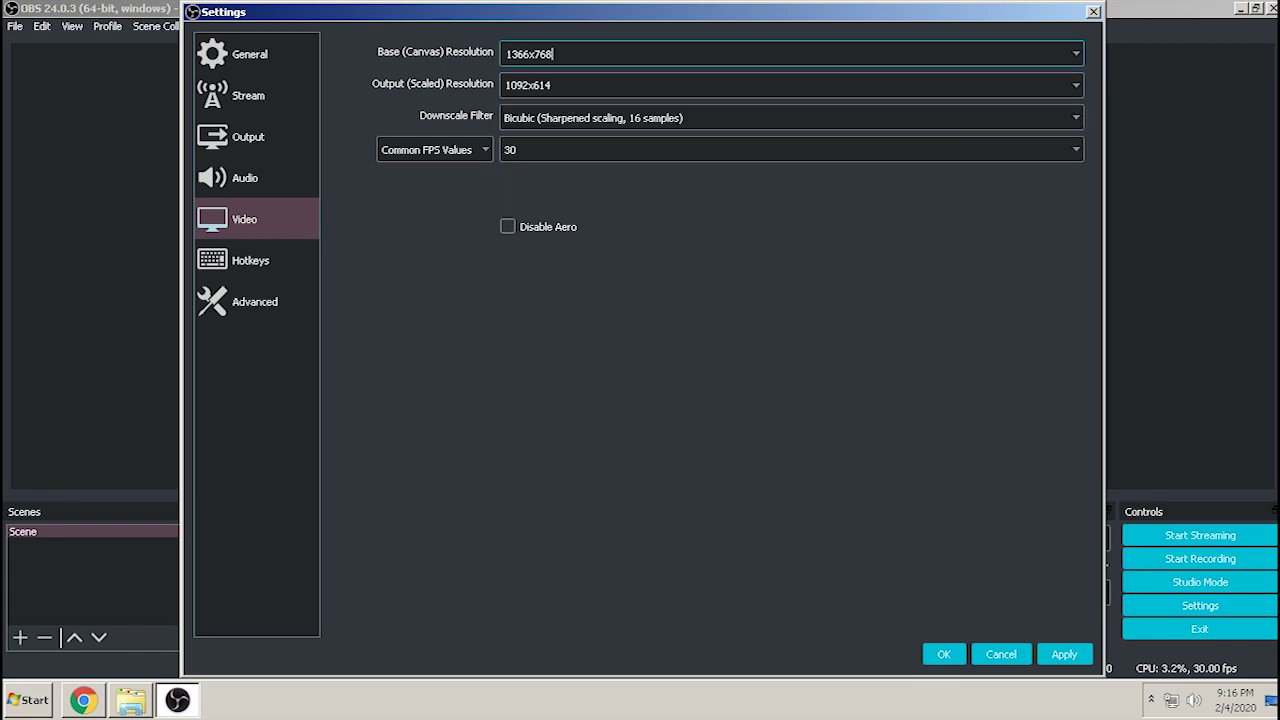
Set both the base canvas resolution and the output scaled resolution to 1280x720
key("alt+Down")
key("End")
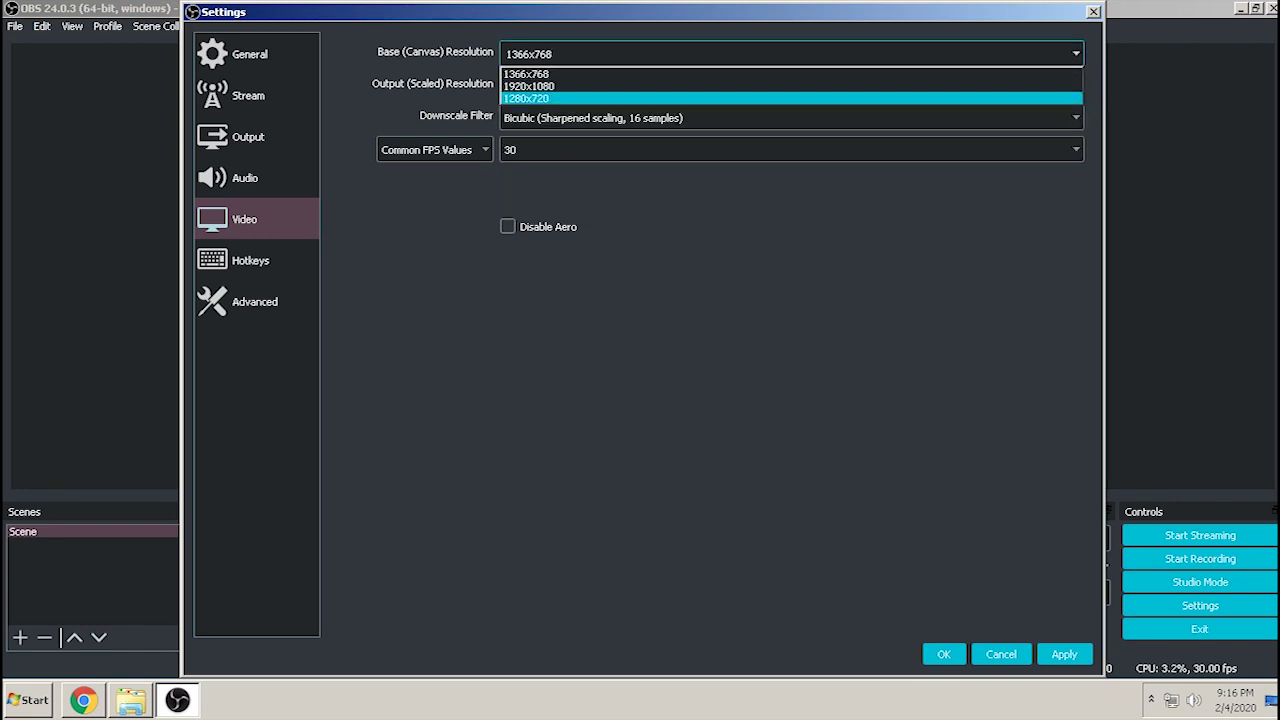
key("Return")
key("Tab")
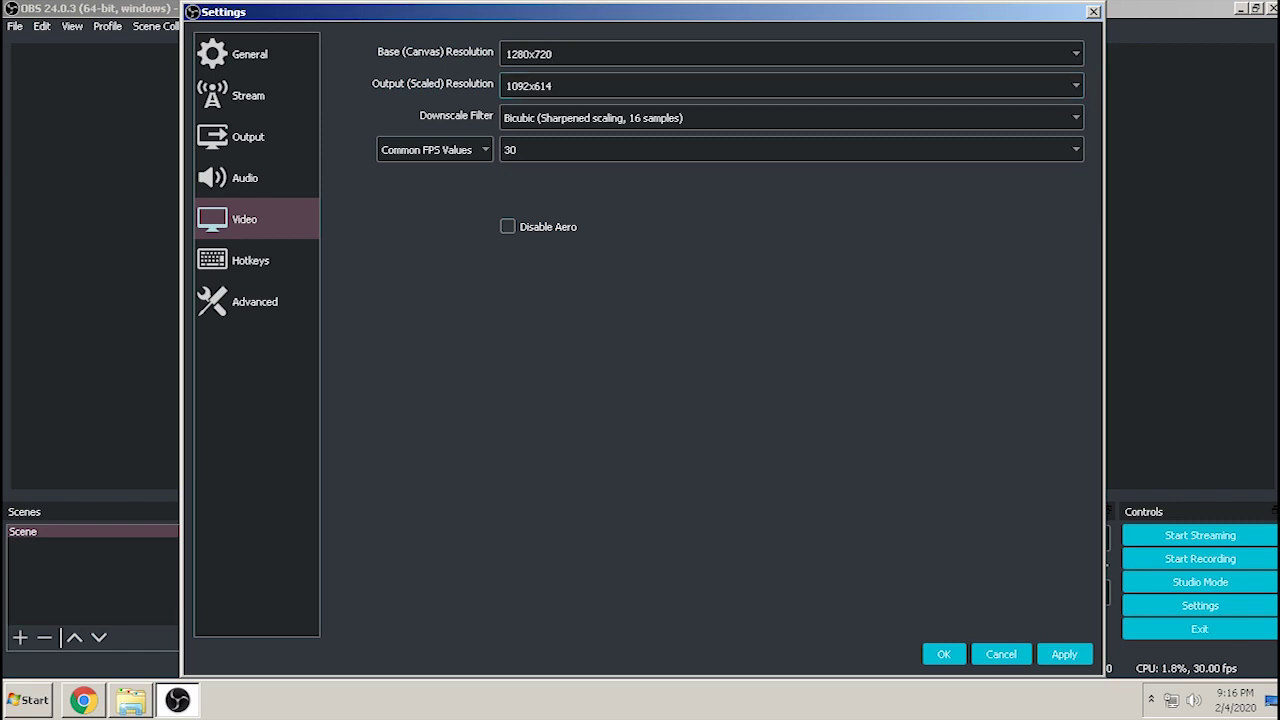
key("alt+Down")
key("Down")
key("Up")
key("Return")
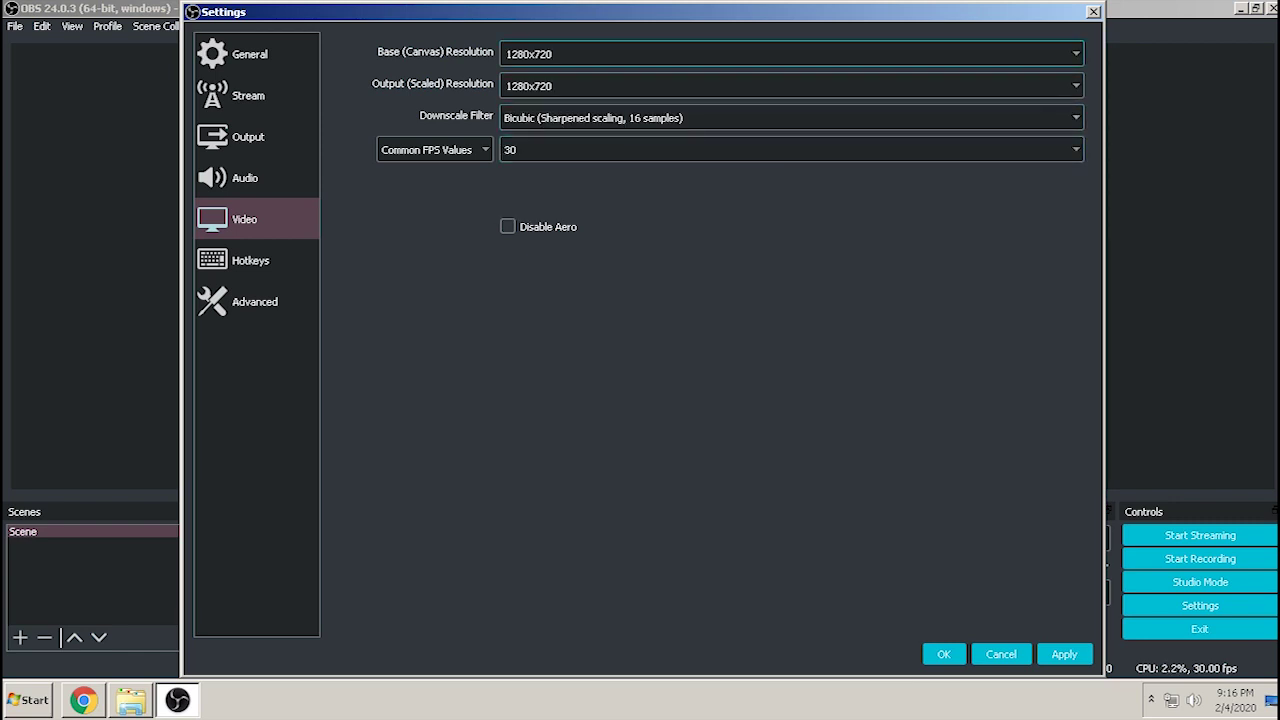
Set both the base canvas resolution and the output scaled resolution to 1920x1080
key("shift+Tab")
key("alt+Down")
key("Up")
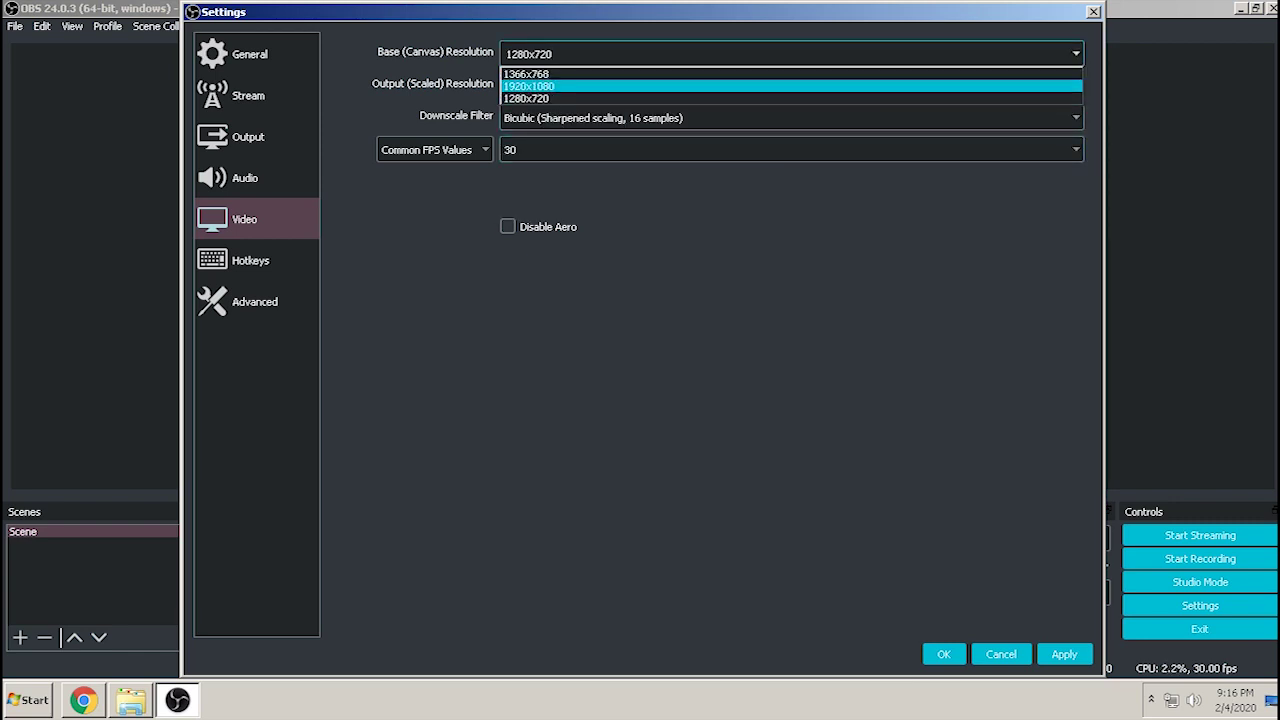
key("Return")
key("Tab")
key("alt+Down")
key("Up")
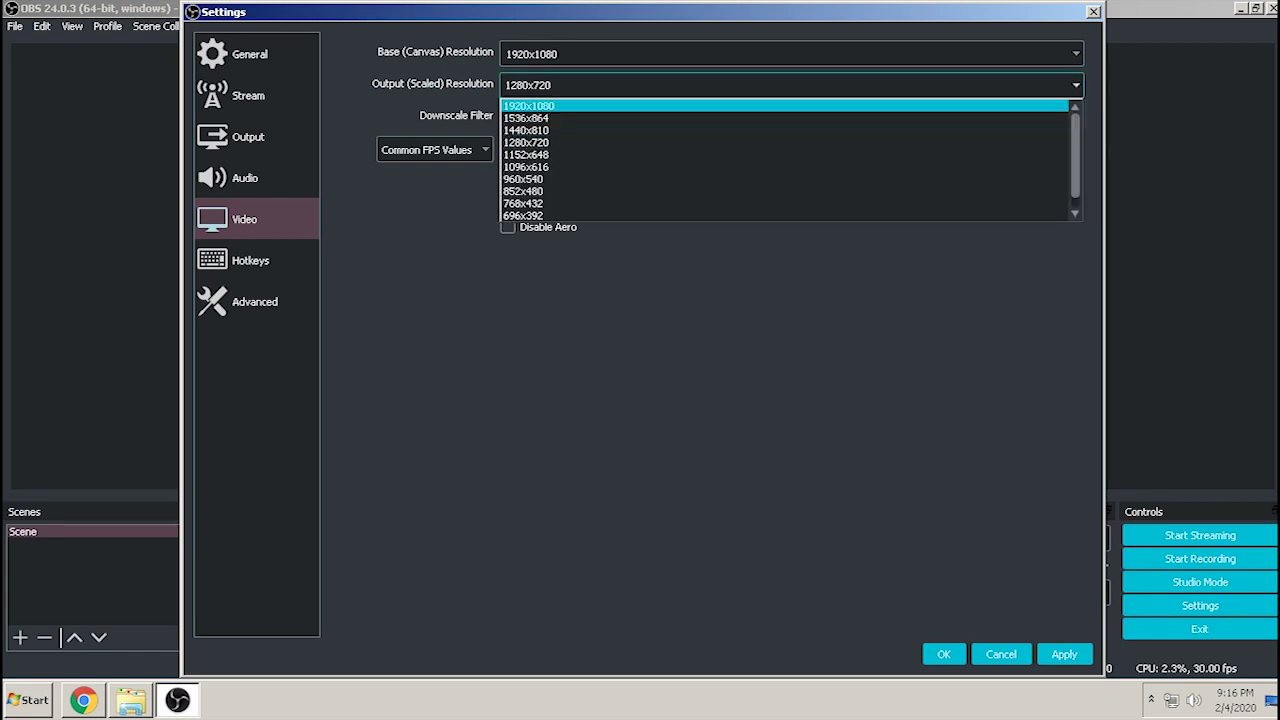
key("Return")
Switch the base canvas and output scaled resolutions back to 1280x720
key("shift+Tab")
left_click(1076, 54)
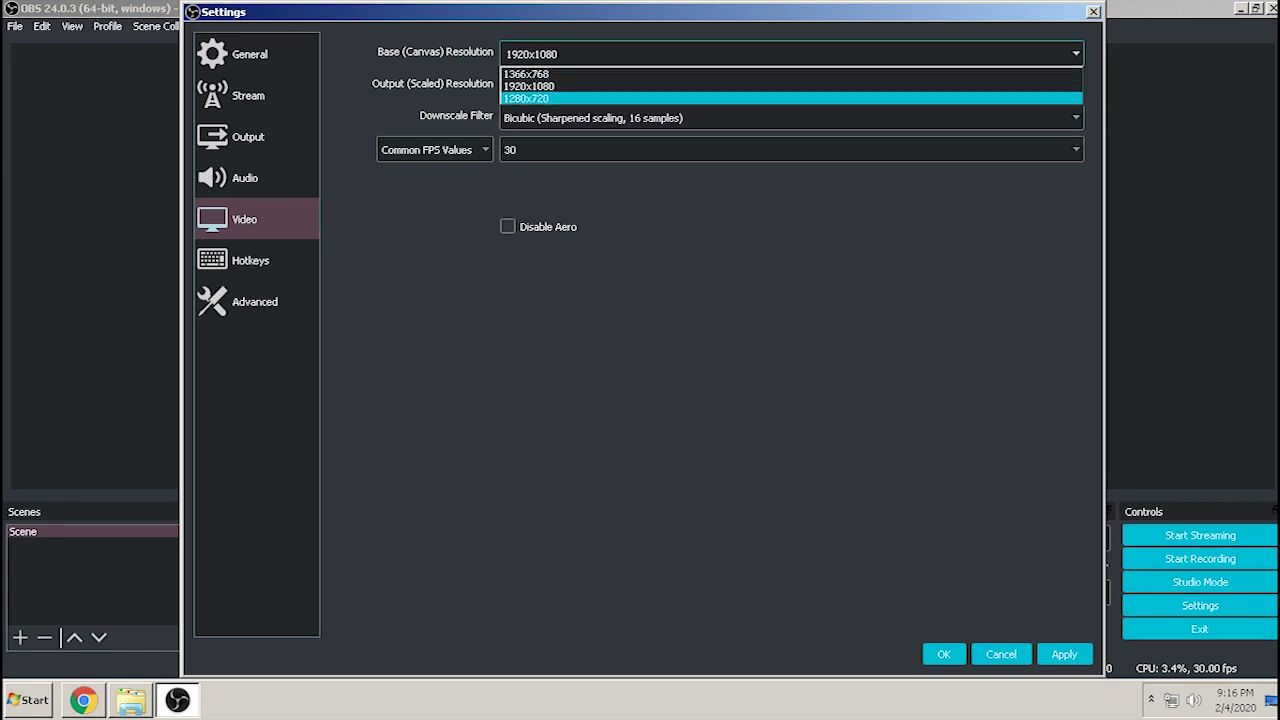
left_click(1060, 98)
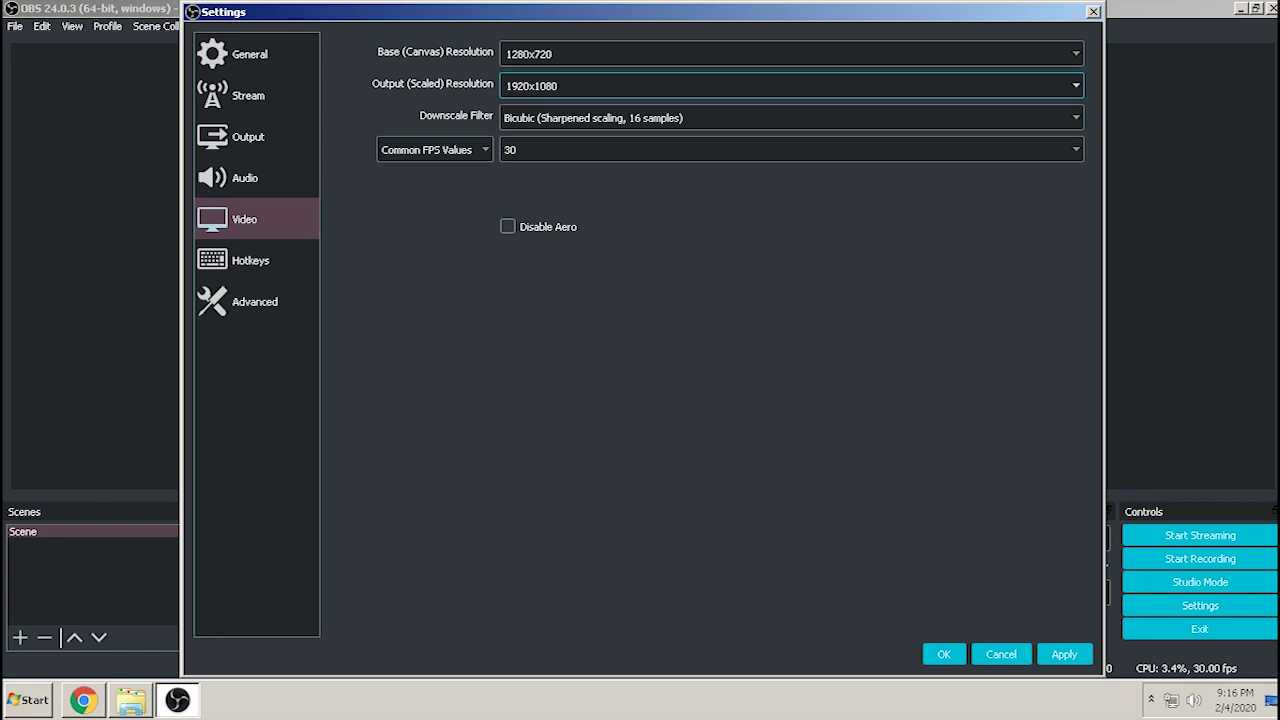
key("Tab")
key("alt+Down")
key("Return")
Set the downscale filter to Lanczos (Sharpened scaling, 36 samples)
key("Tab")
key("alt+Down")
key("Up")
key("Up")
key("Down")
key("Down")
key("Down")
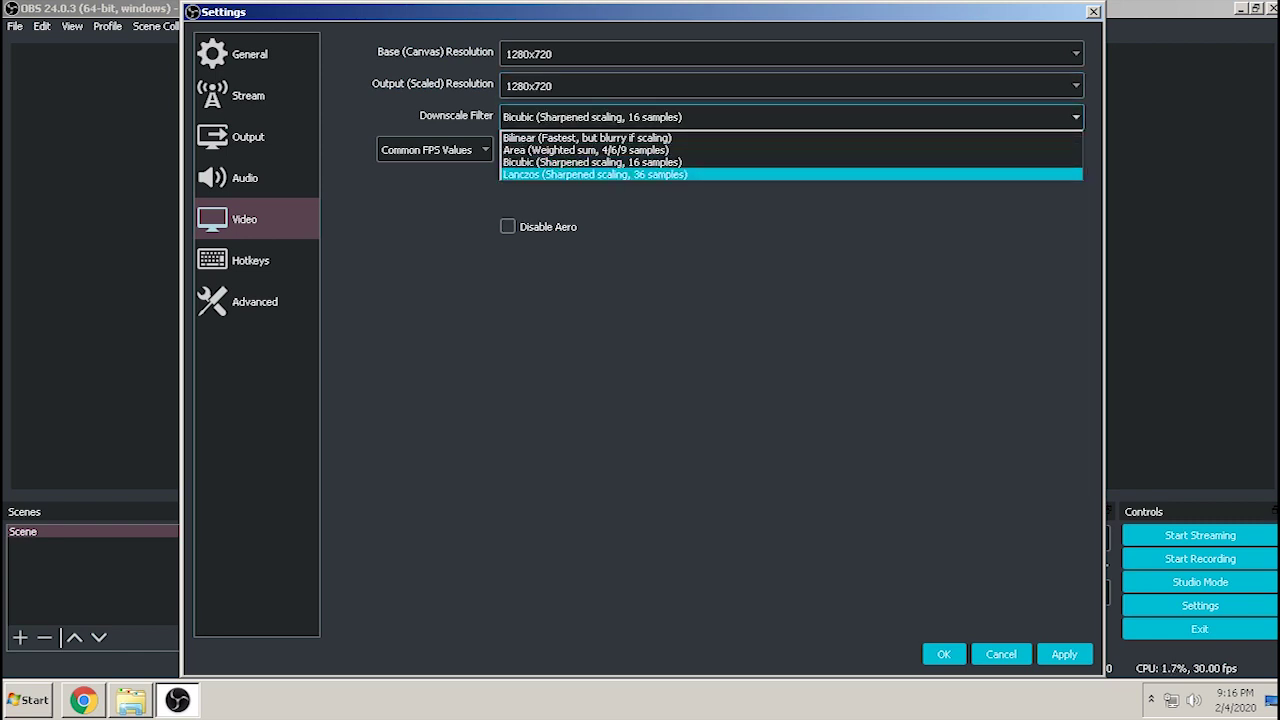
key("Return")
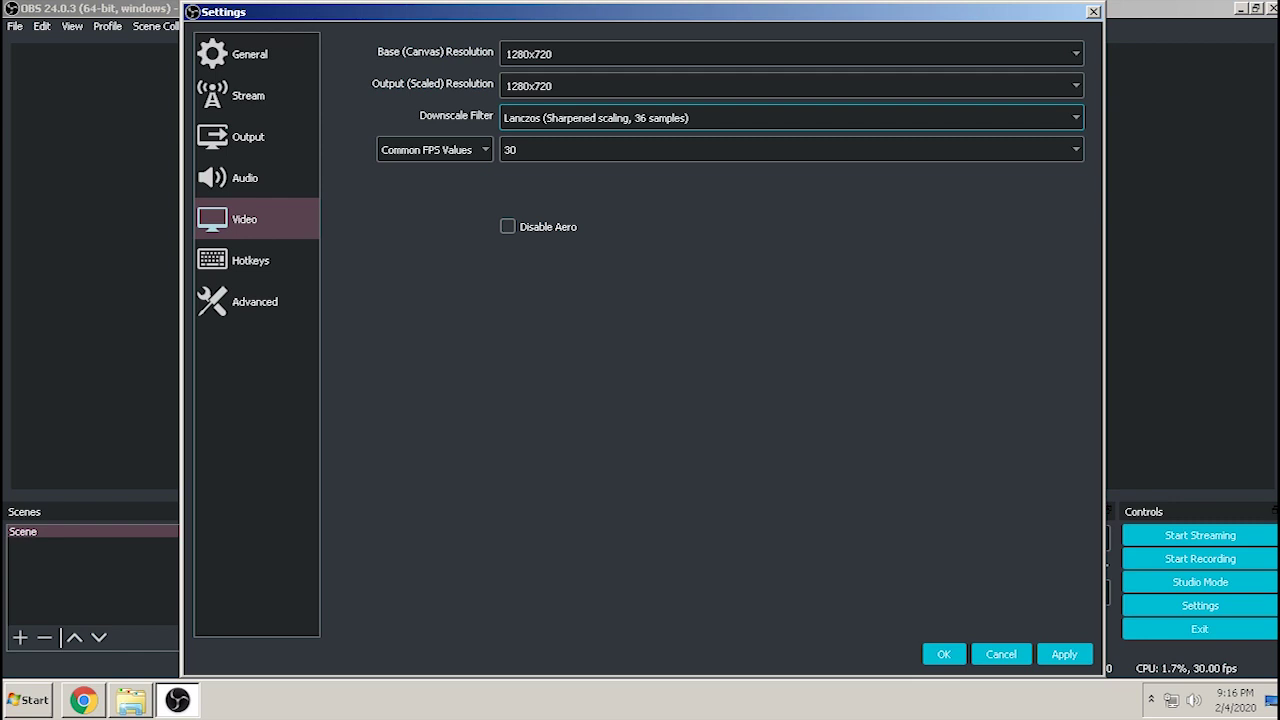
Keep the frame rate type at Common FPS Values and set the frame rate to 60
key("Tab")
left_click(435, 150)
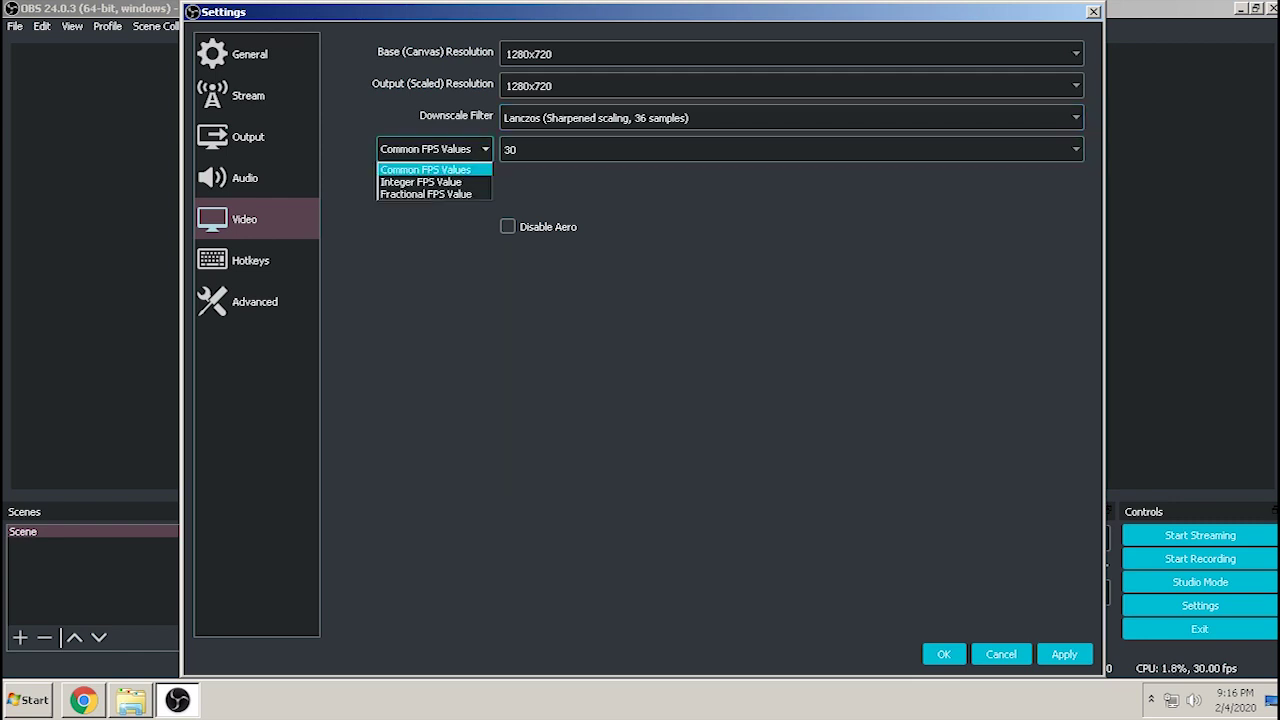
left_click(434, 169)
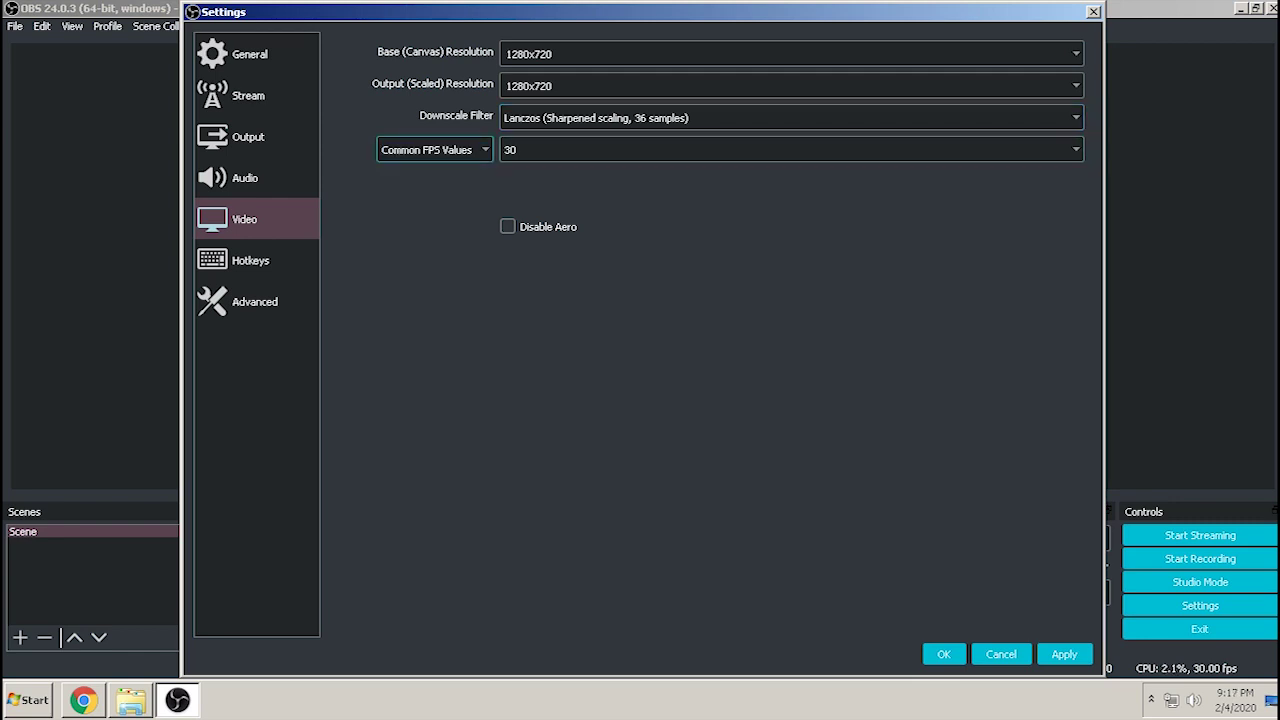
left_click(790, 150)
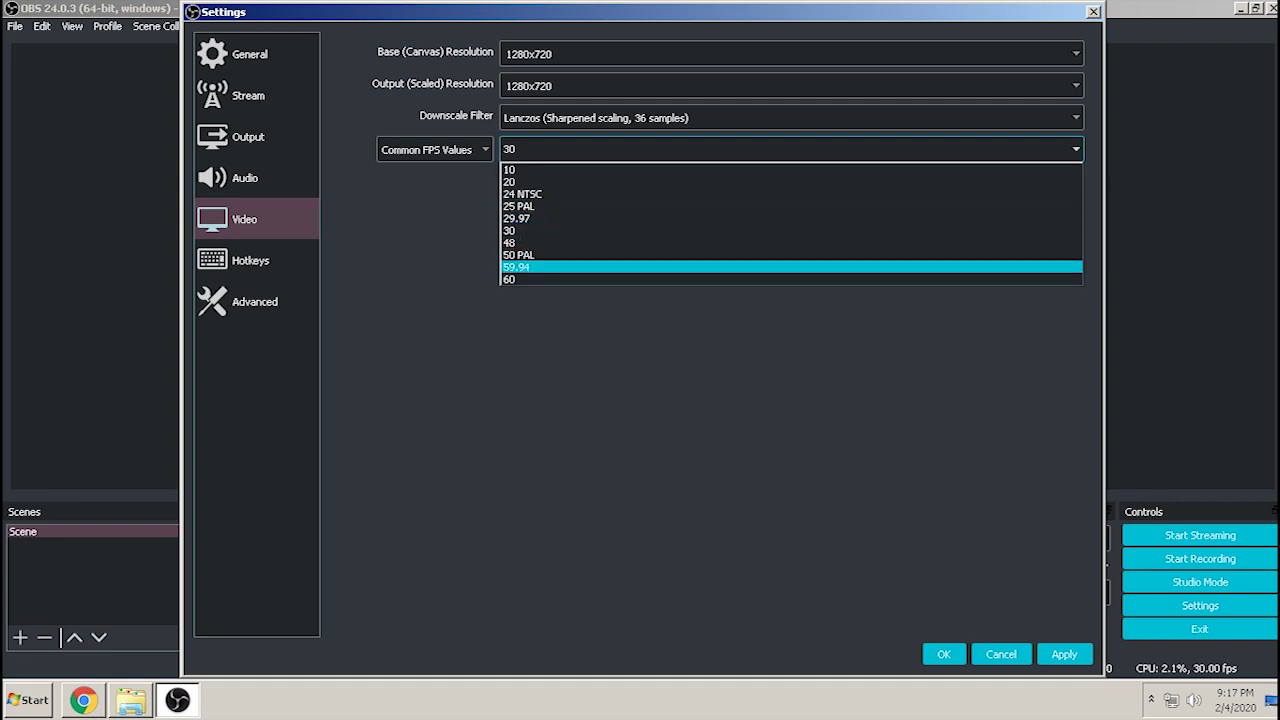
left_click(790, 280)
left_click(790, 150)
key("Up")
key("Up")
key("Up")
key("Return")
key("alt+Down")
key("Return")
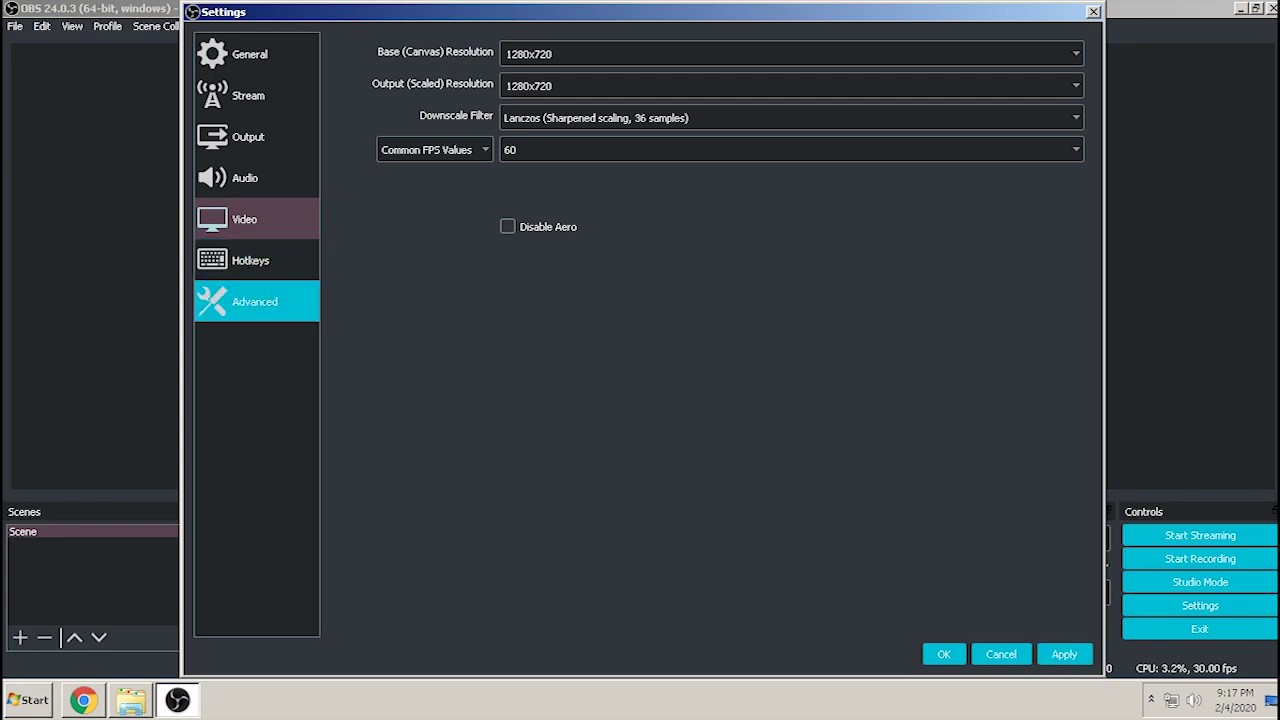
In the advanced video settings, keep the renderer at Direct3D 11 and the color format at NV12
left_click(255, 301)
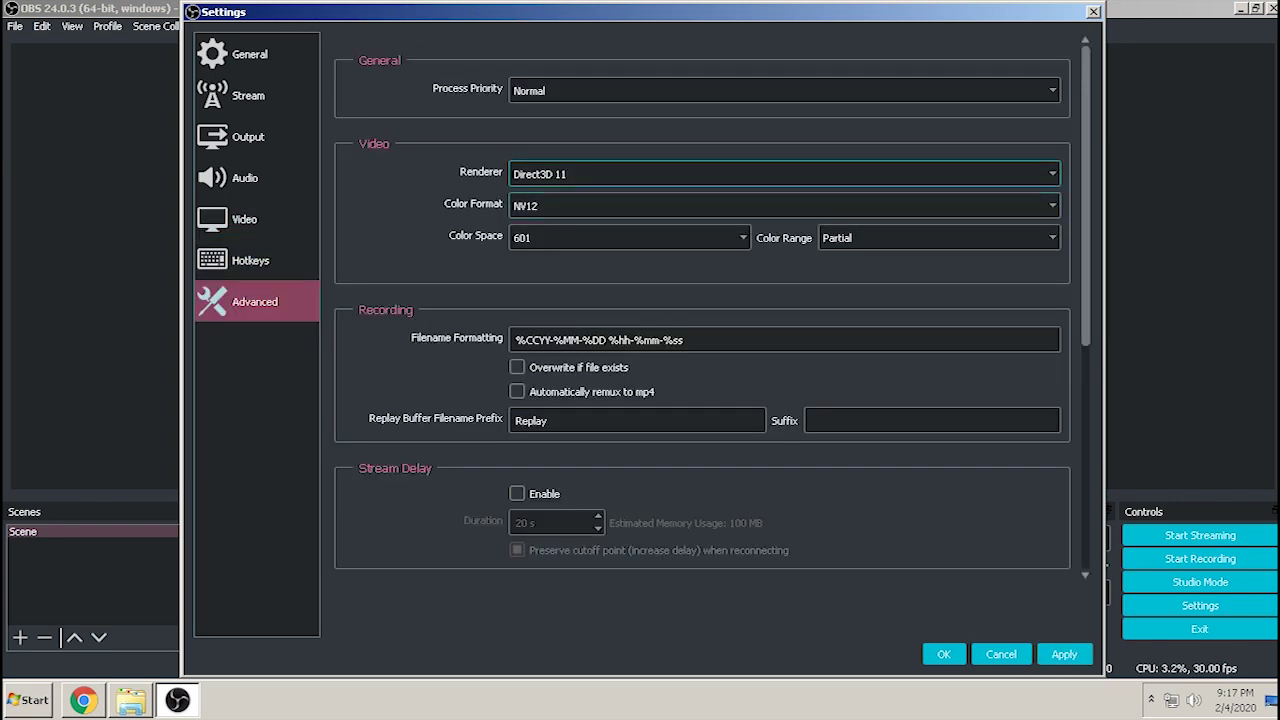
left_click(784, 206)
left_click(784, 206)
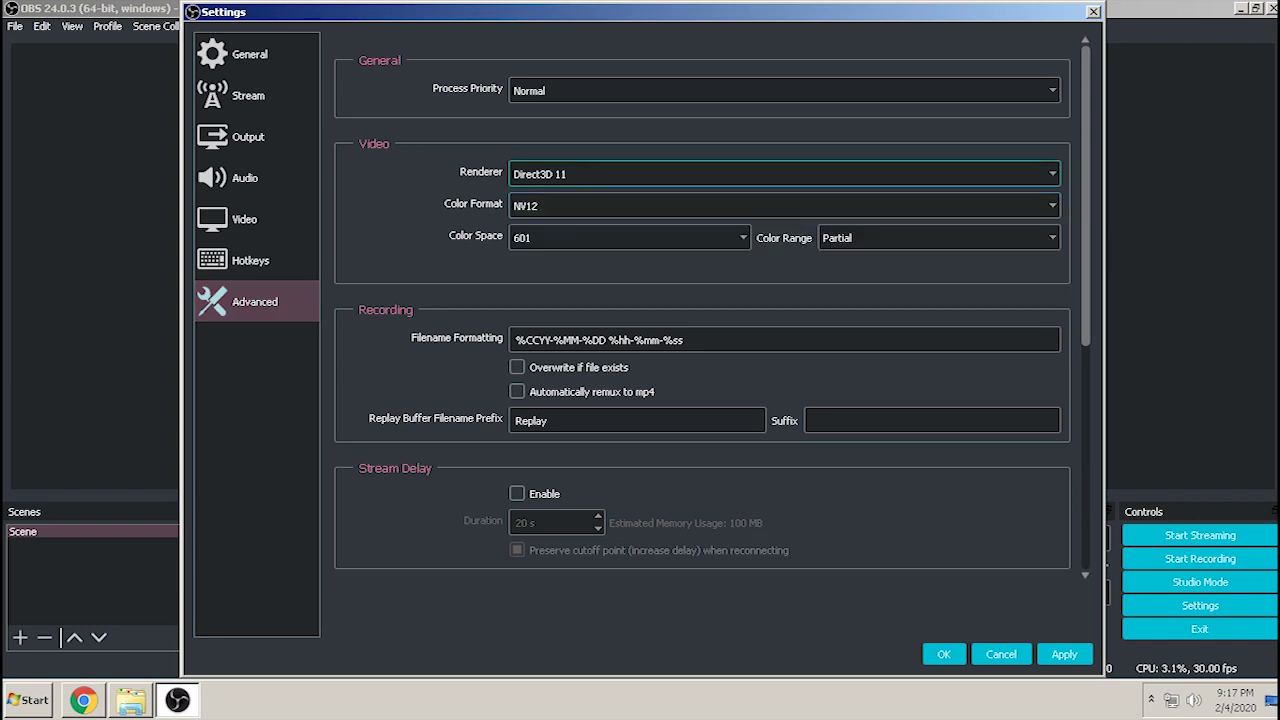
left_click(784, 174)
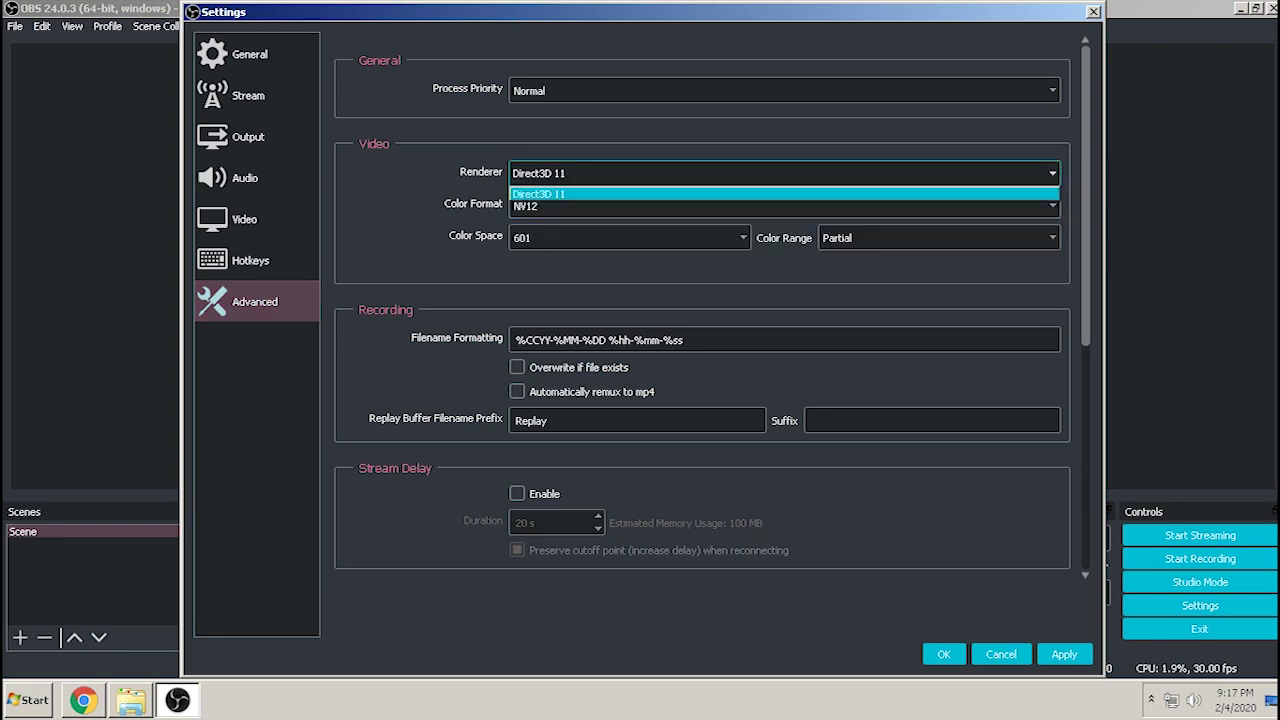
left_click(640, 194)
left_click(640, 206)
left_click(640, 225)
Set the color space to 709 and the color range to Full, and apply the settings
left_click(640, 238)
key("Return")
key("Tab")
key("alt+Down")
key("Down")
key("Return")
key("shift+Tab")
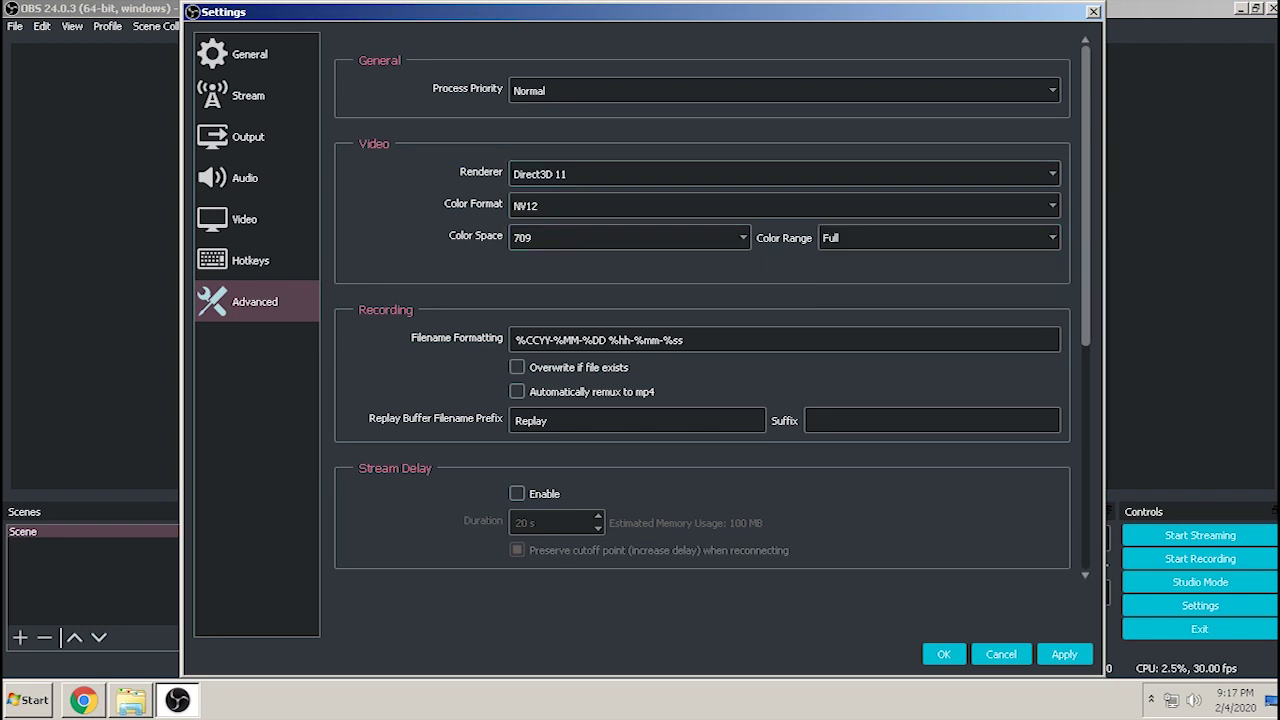
left_click(1065, 654)
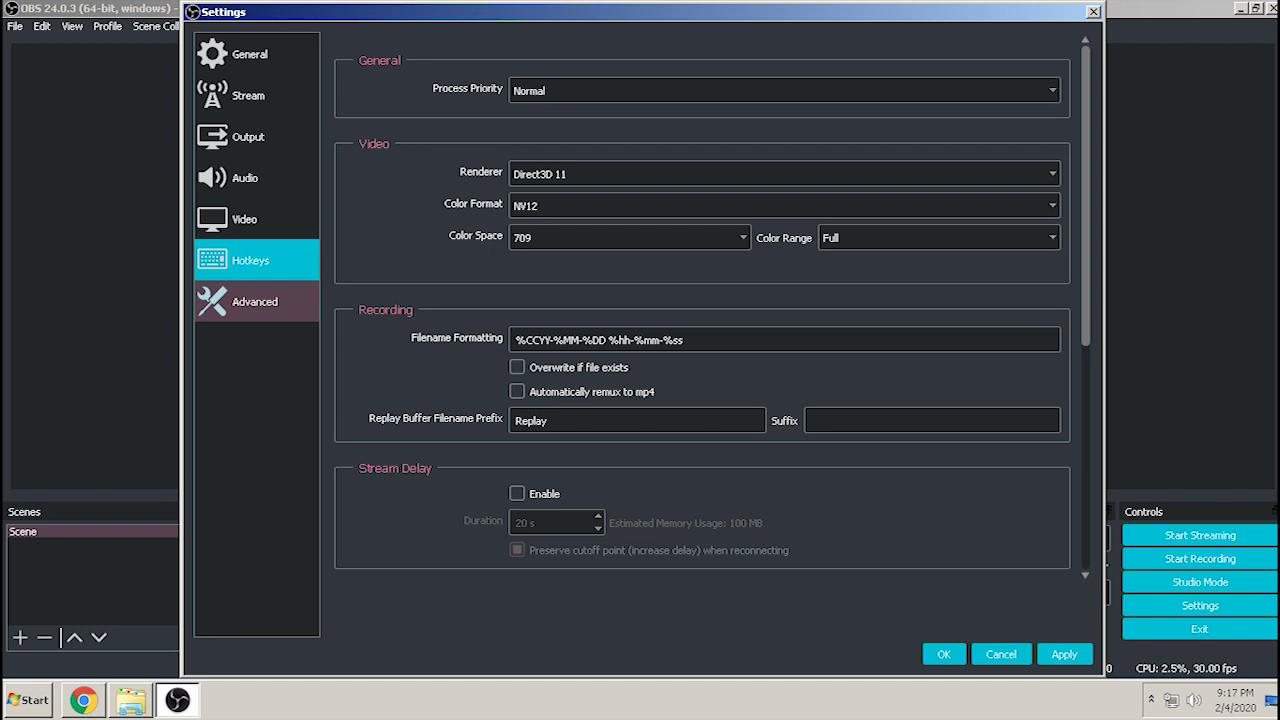
Examine the hotkey fields for starting and stopping streaming and for starting, stopping, pausing and unpausing recording
left_click(252, 260)
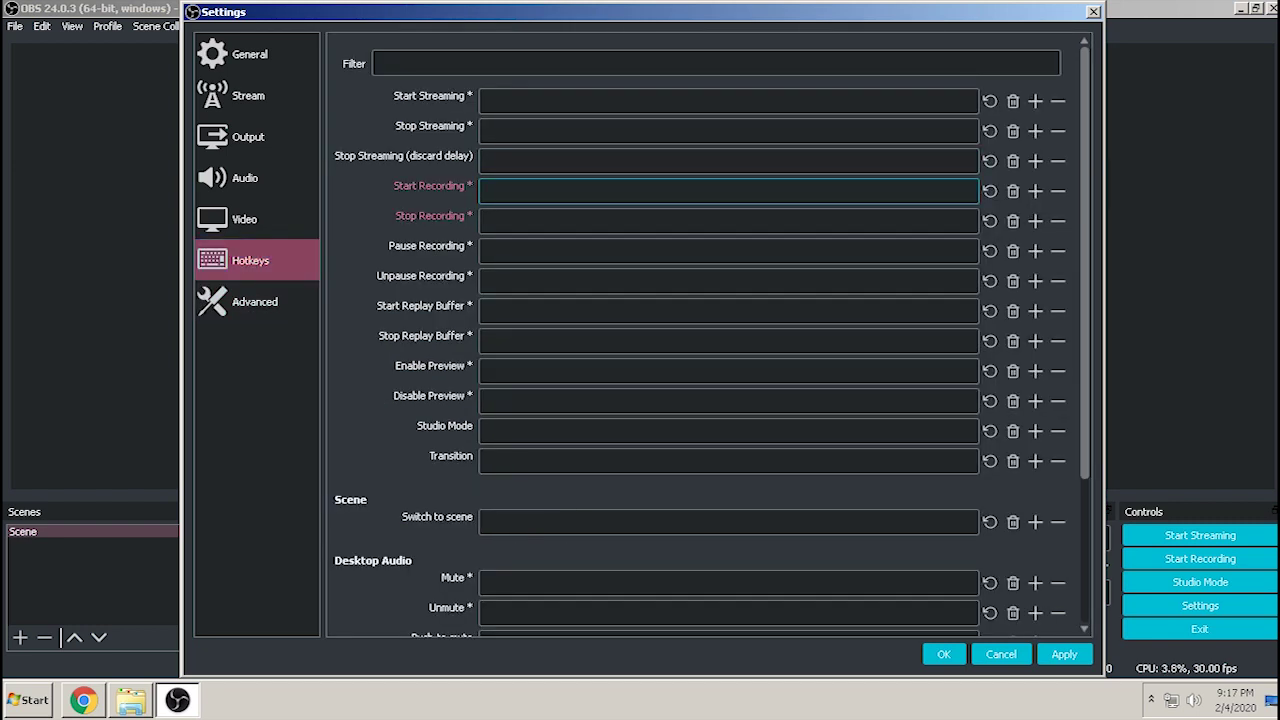
left_click(728, 101)
left_click(728, 131)
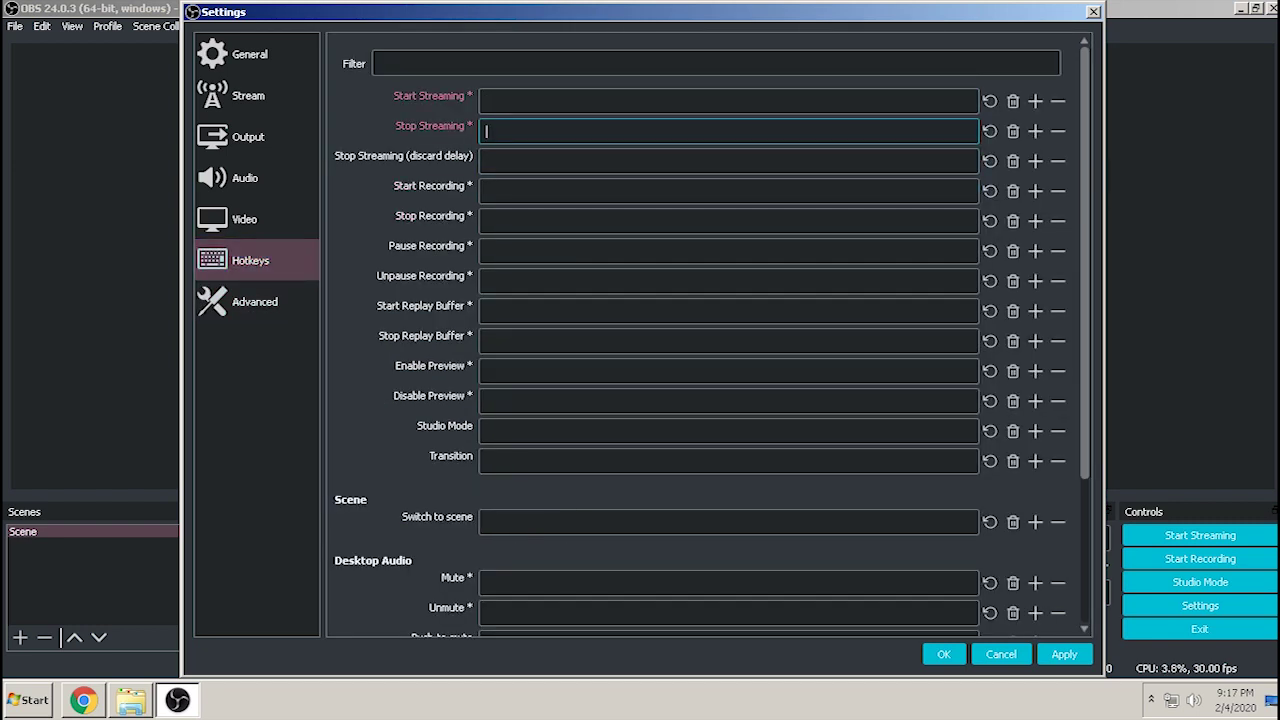
left_click(728, 161)
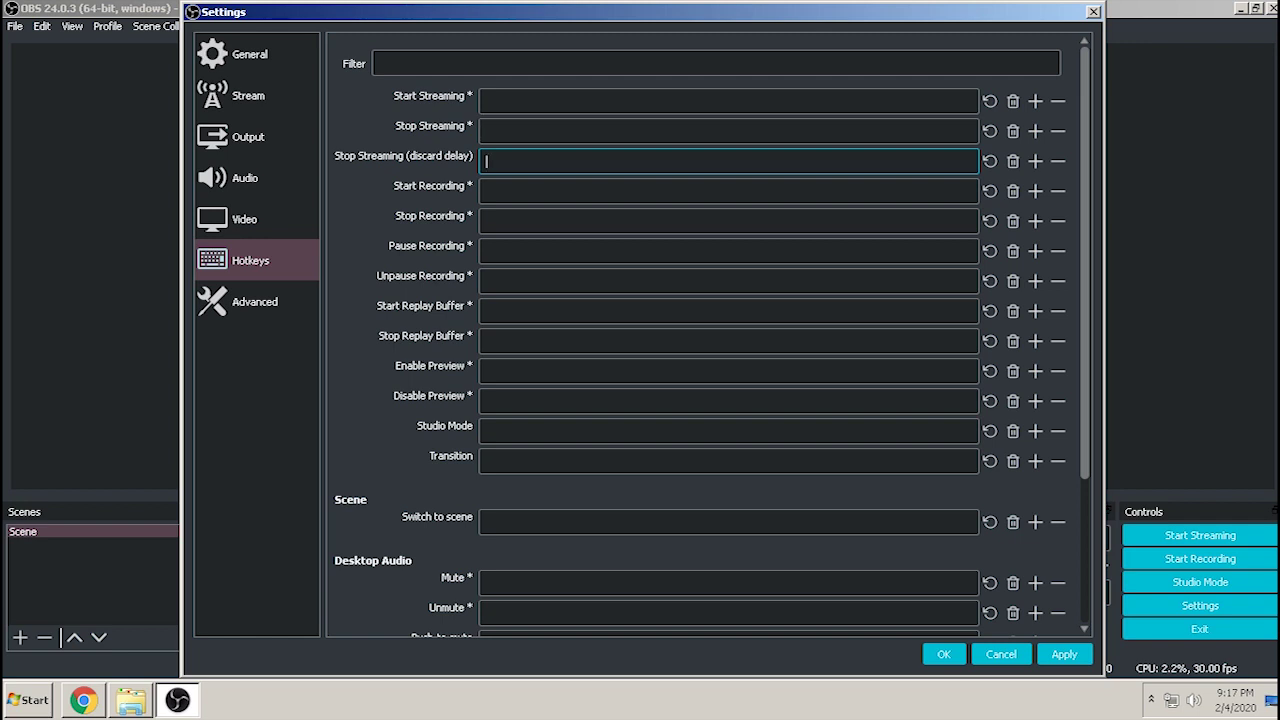
left_click(728, 191)
left_click(728, 221)
left_click(728, 251)
left_click(728, 281)
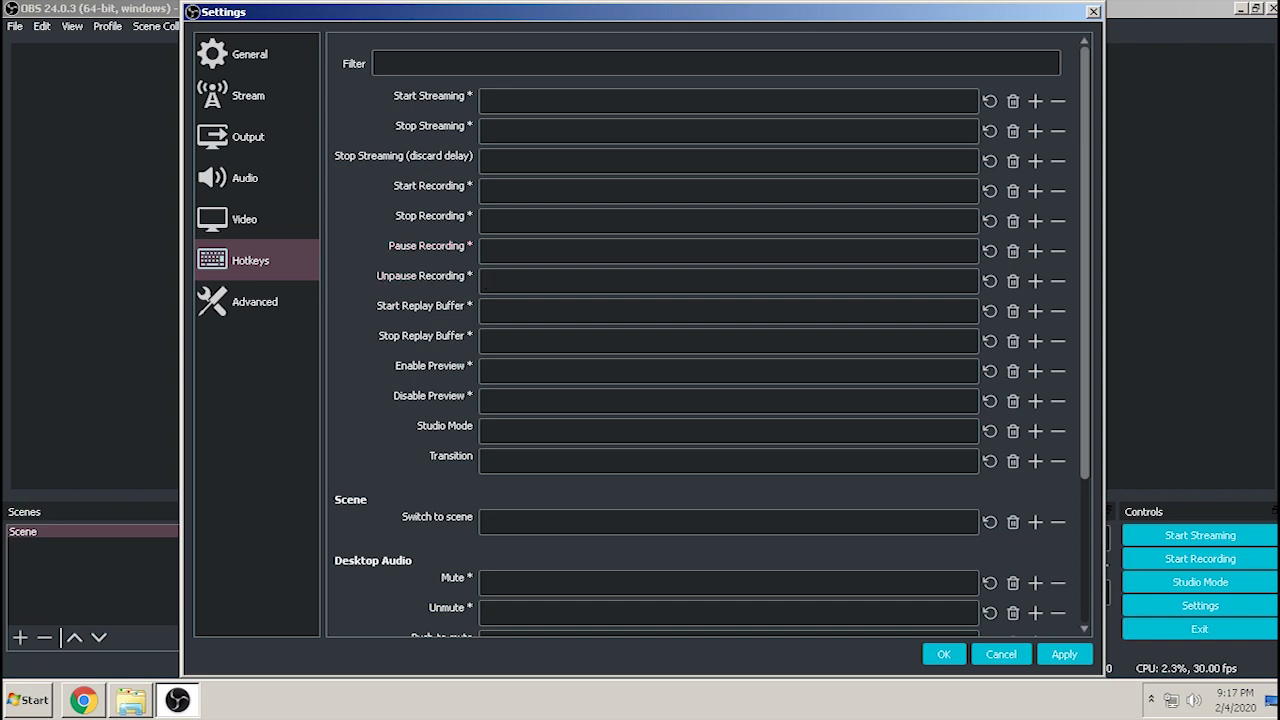
Apply the settings, close the settings window, and mute the Mic/Aux channel in the audio mixer
left_click(1064, 654)
left_click(943, 654)
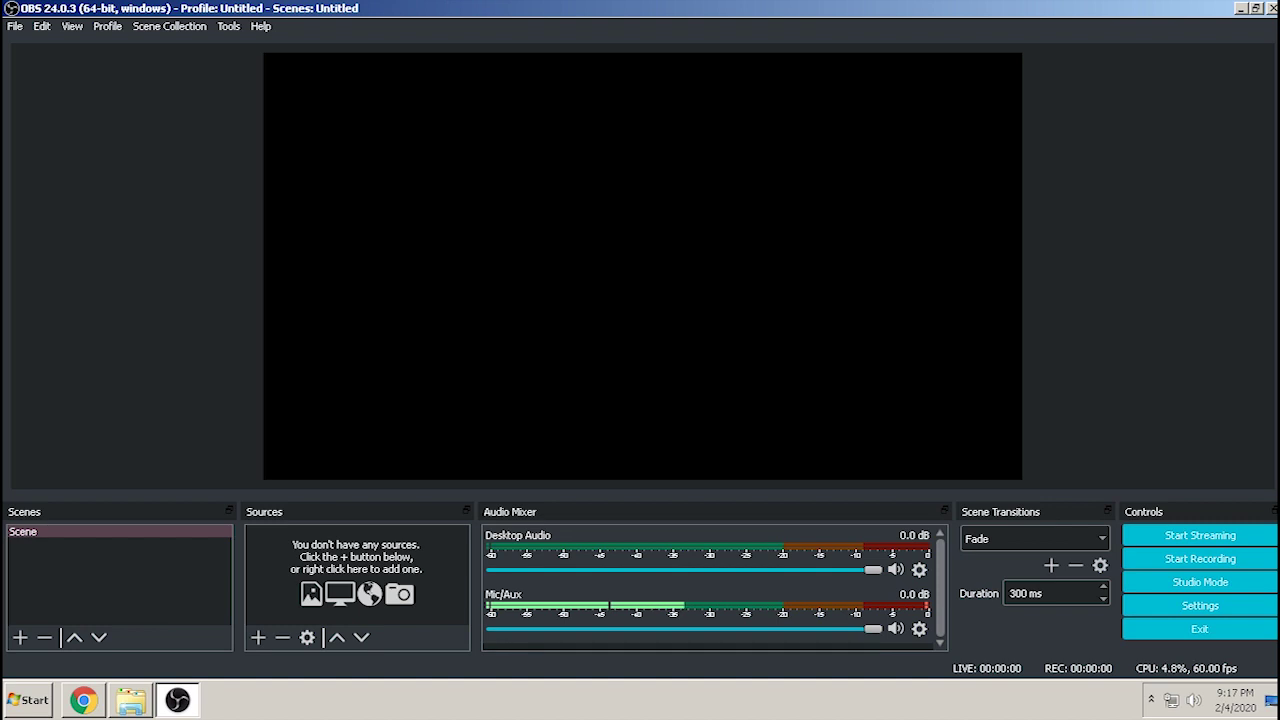
left_click(895, 628)
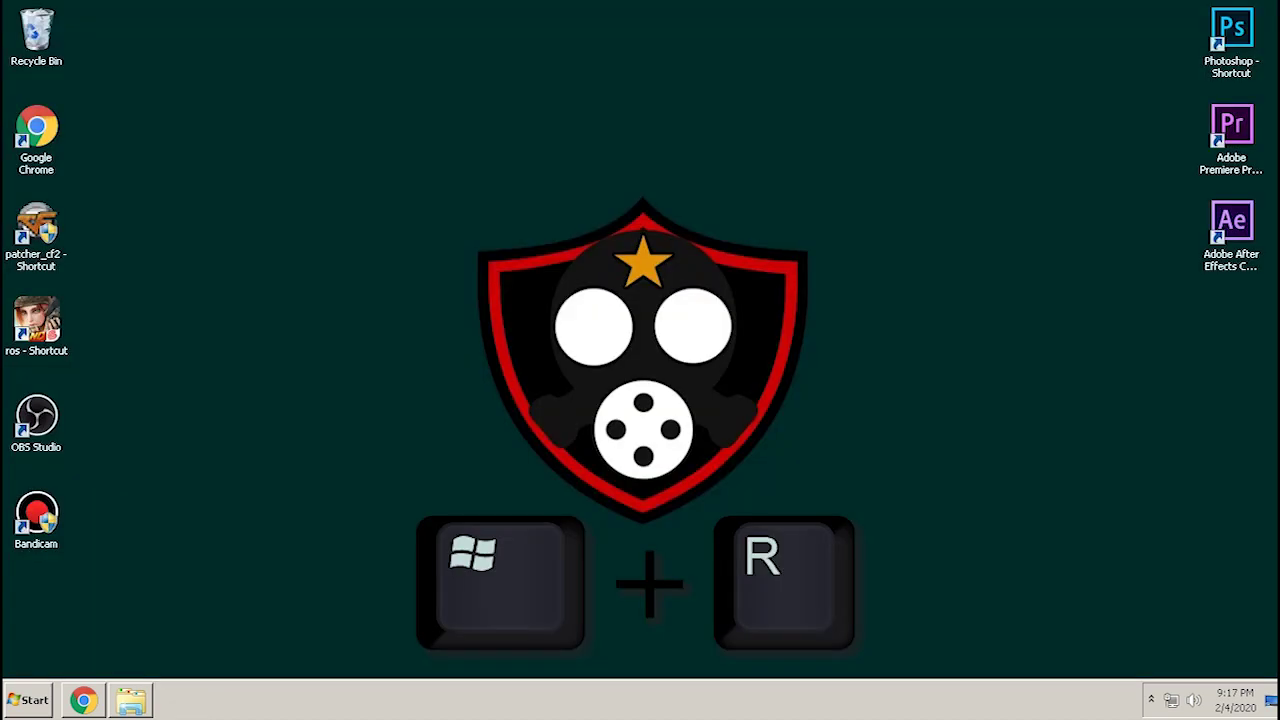
Open services.msc, restart the Desktop Window Manager Session Manager service, and close the Services window
key("super+r")
key("Return")
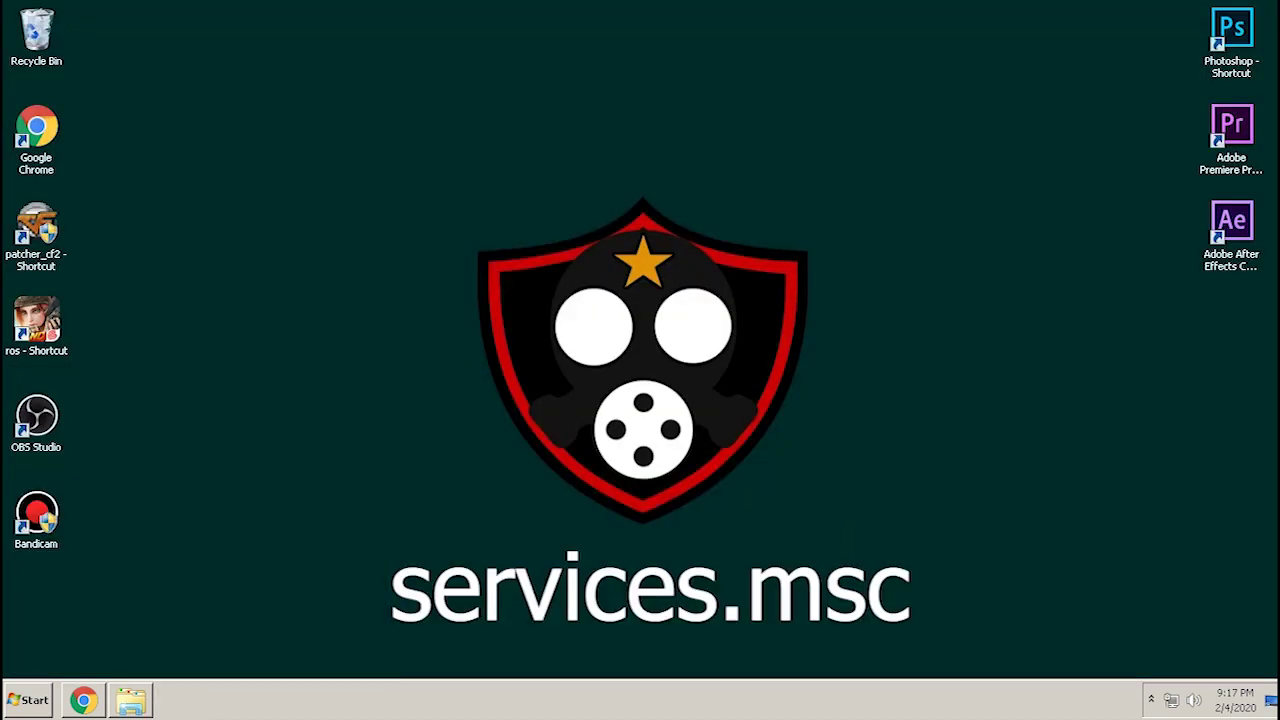
left_click(463, 537)
scroll(463, 537, "down", 2)
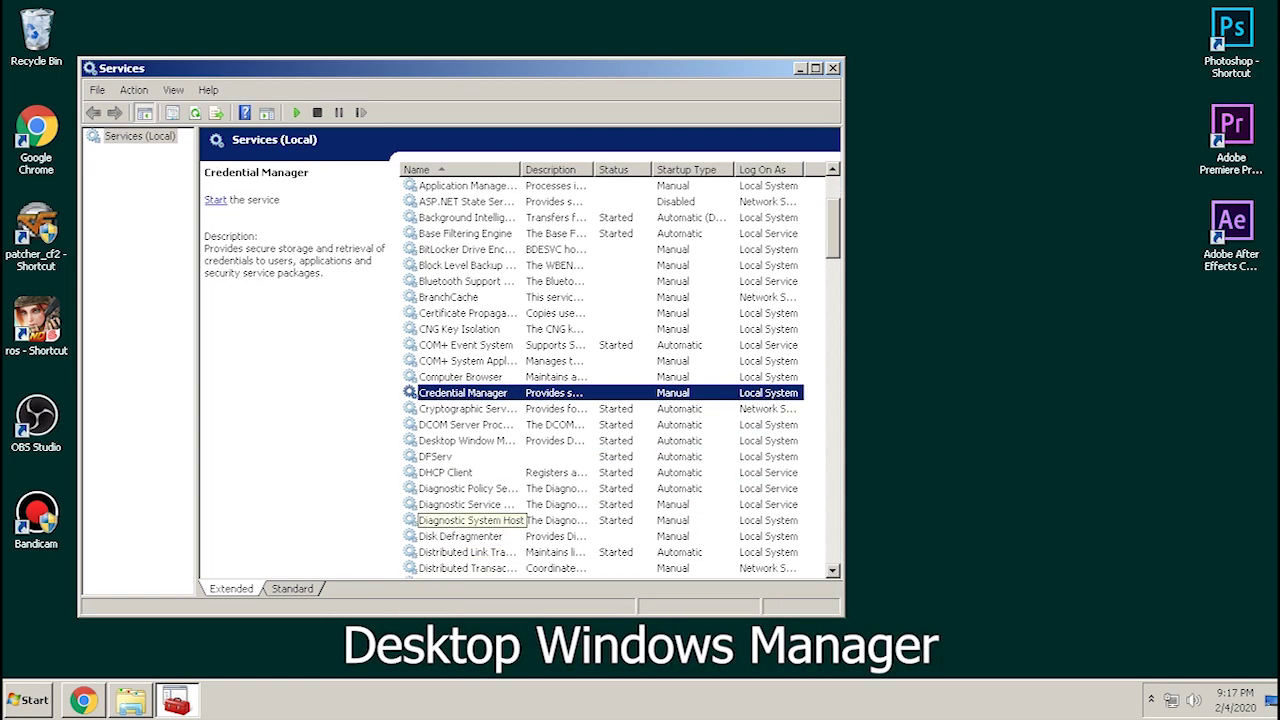
scroll(470, 520, "down", 2)
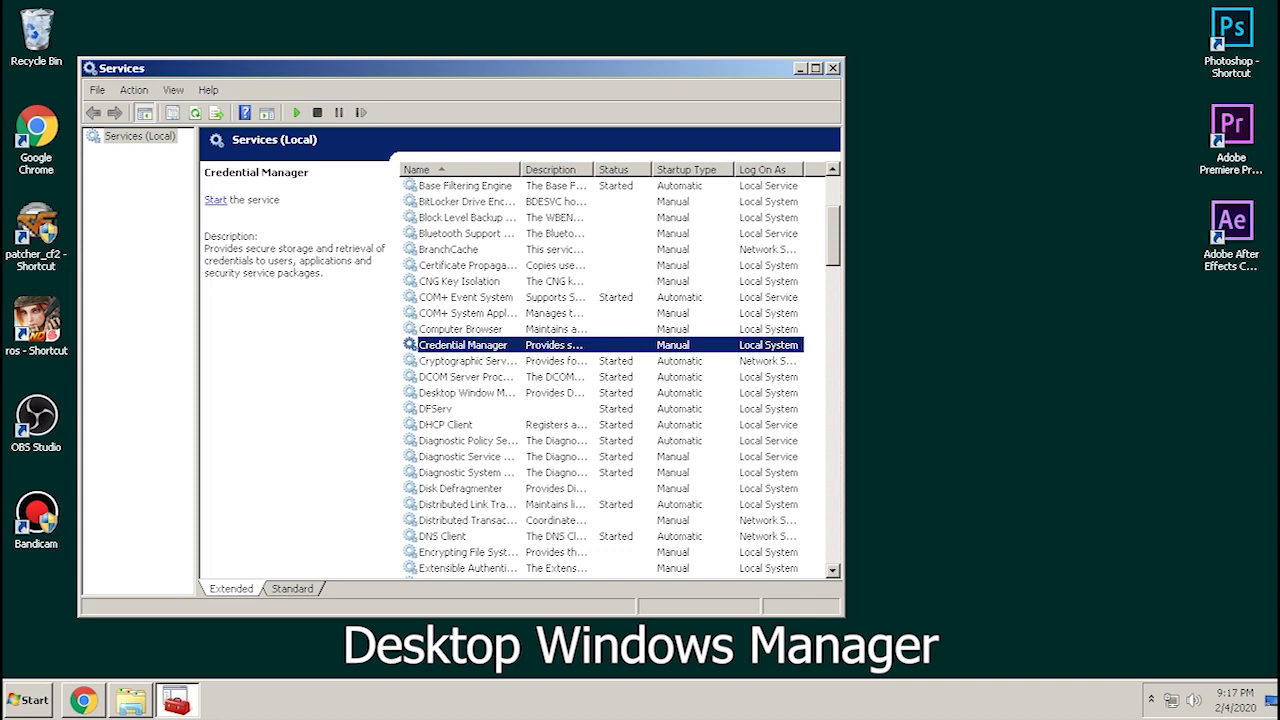
right_click(462, 393)
left_click(488, 465)
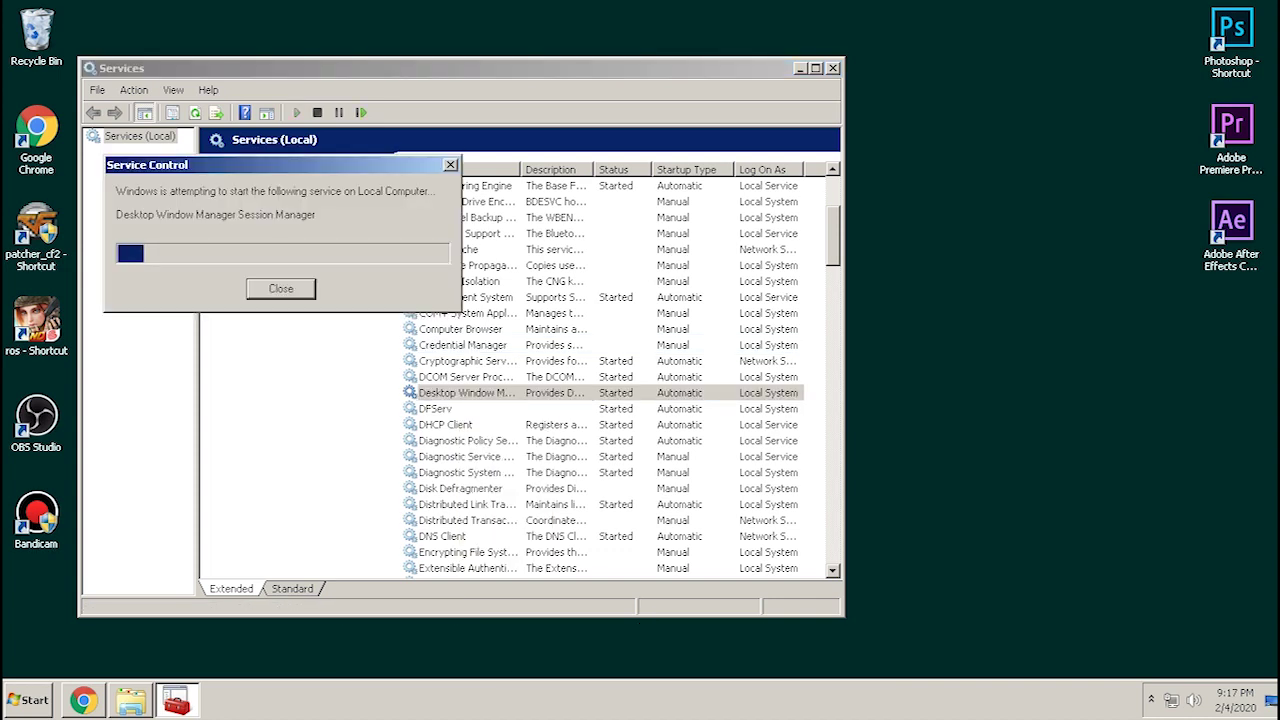
left_click(833, 68)
Refresh the desktop, launch CrossFire from the patcher_cf2 shortcut, and log in with the remembered account
right_click(369, 137)
left_click(408, 180)
right_click(30, 225)
left_click(95, 345)
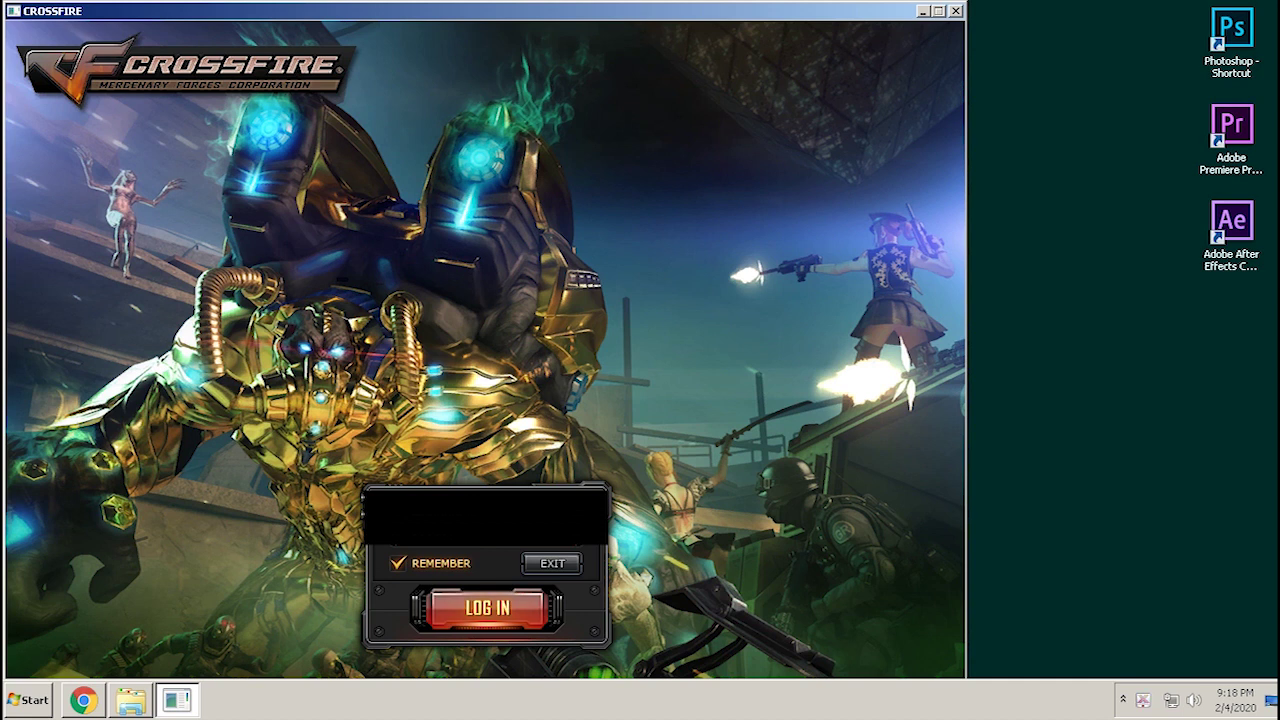
left_click(487, 608)
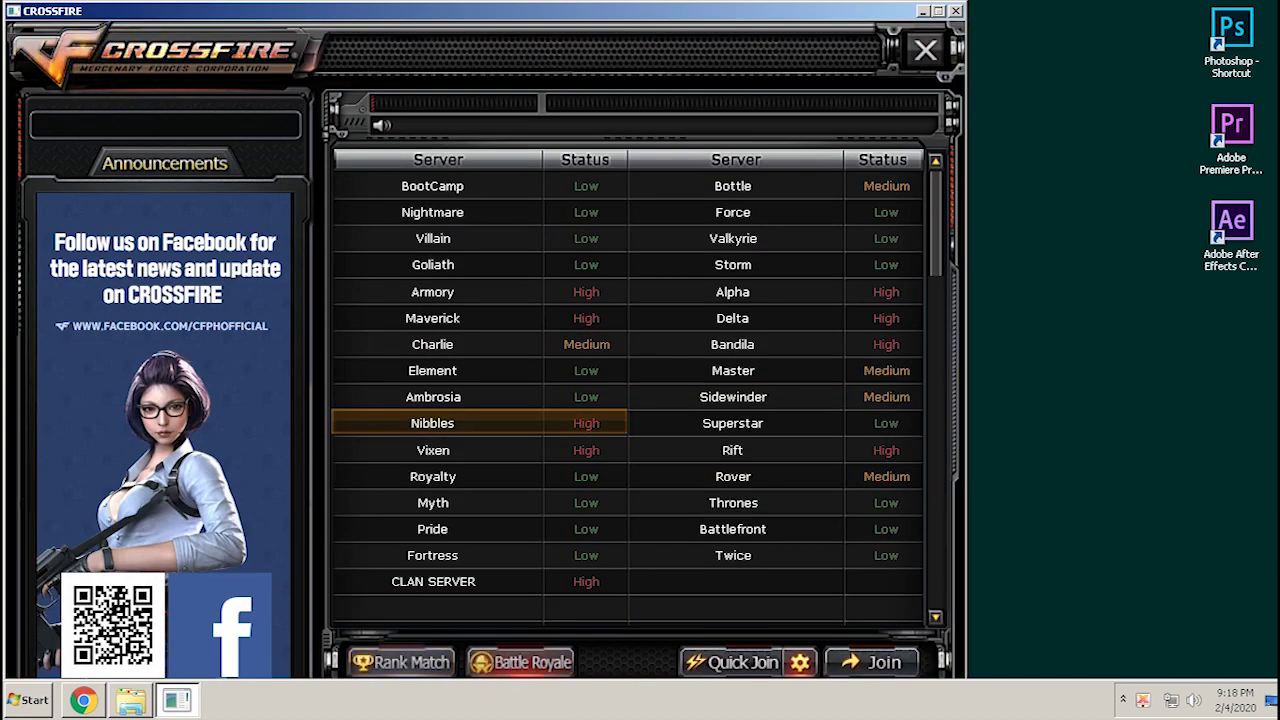
Join the Nibbles server, declining the visit to the item shop, and open the game's video options
double_click(470, 422)
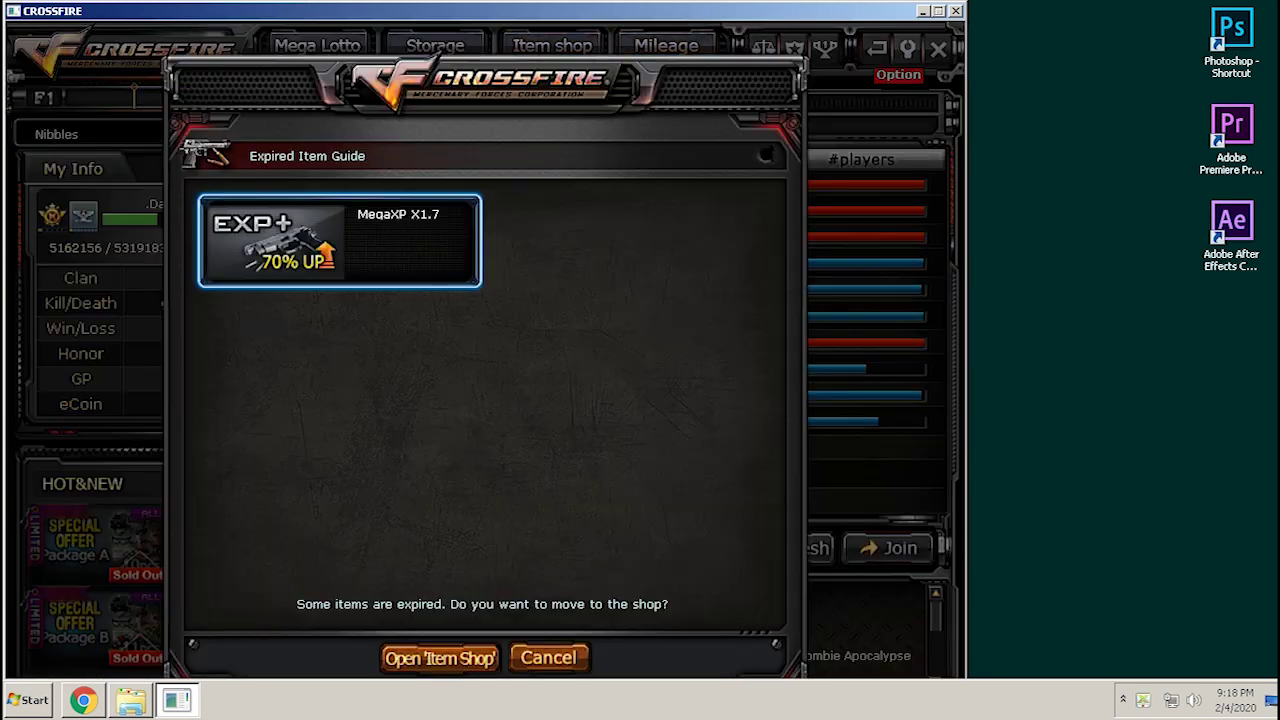
left_click(549, 657)
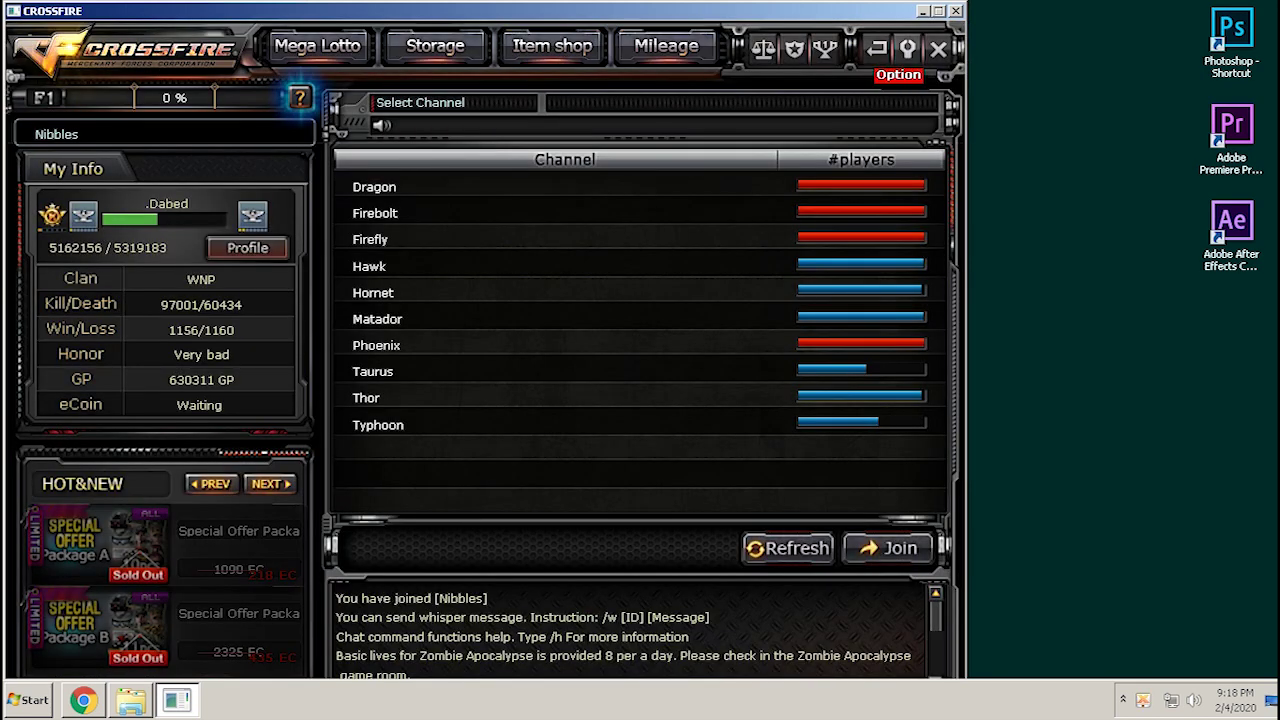
left_click(907, 48)
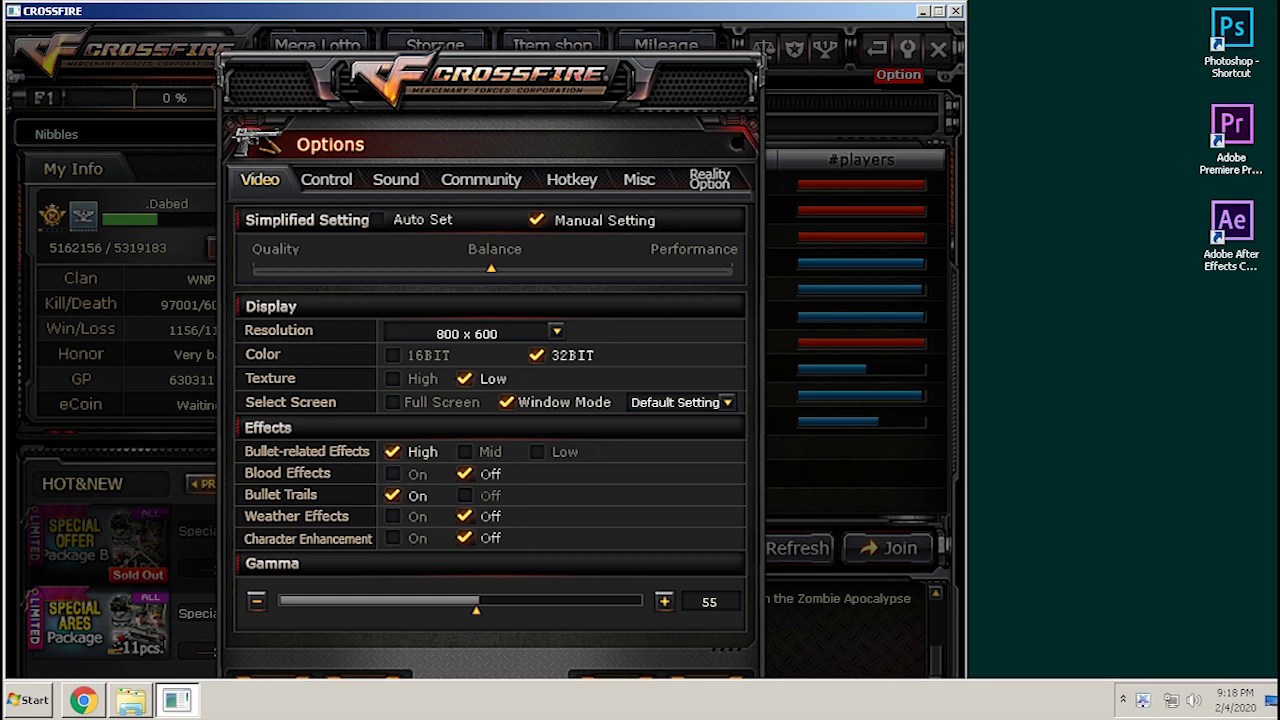
Refresh the desktop and launch OBS Studio (64bit) while CrossFire keeps running
right_click(1072, 190)
left_click(1112, 233)
left_click(28, 700)
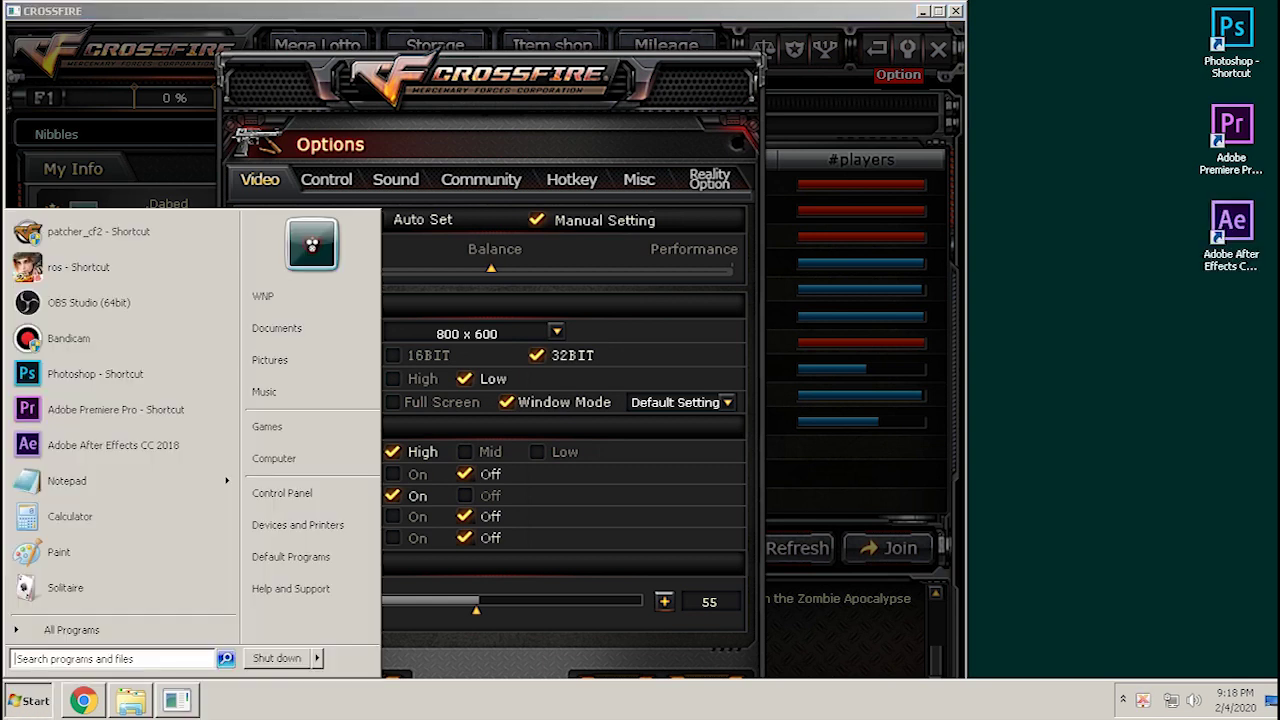
right_click(97, 302)
left_click(163, 327)
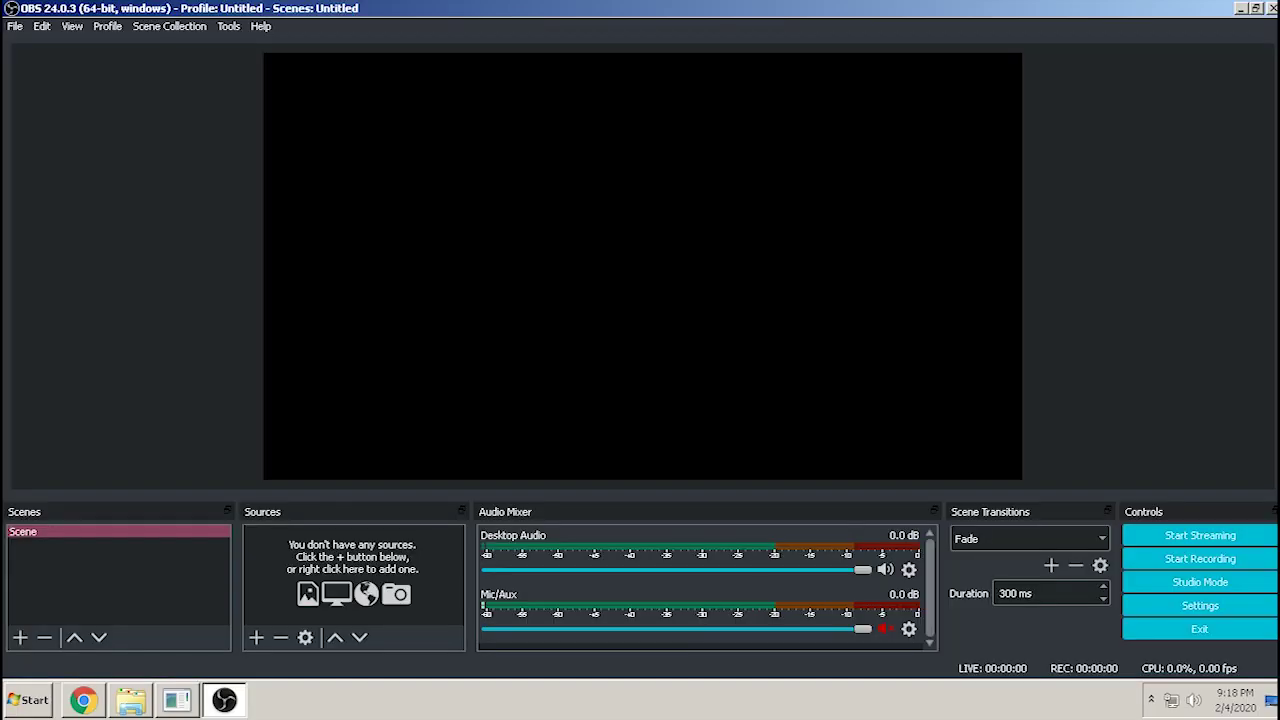
Add a new visible source named Game Capture to the scene
left_click(256, 637)
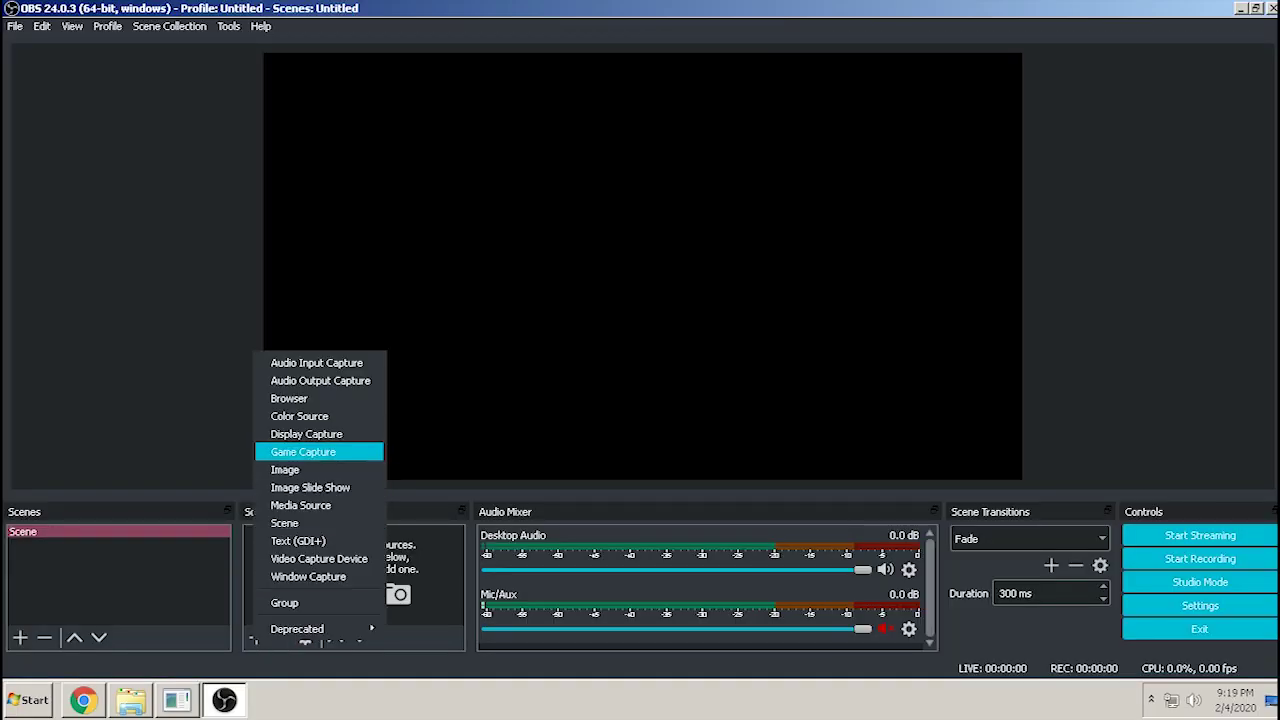
left_click(300, 451)
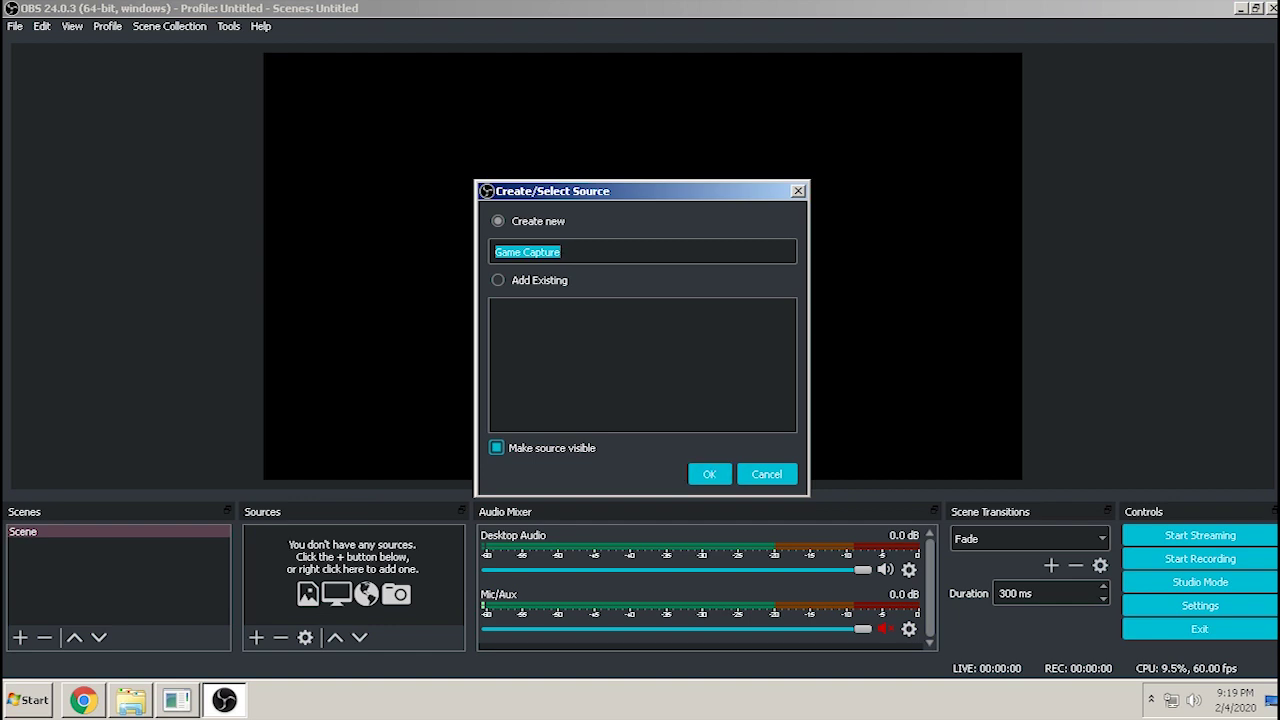
left_click(537, 251)
left_click(709, 474)
Set the Game Capture mode to Capture specific window and choose [crossfire.exe]: CROSSFIRE as the window
left_click(404, 409)
left_click(460, 440)
left_click(688, 357)
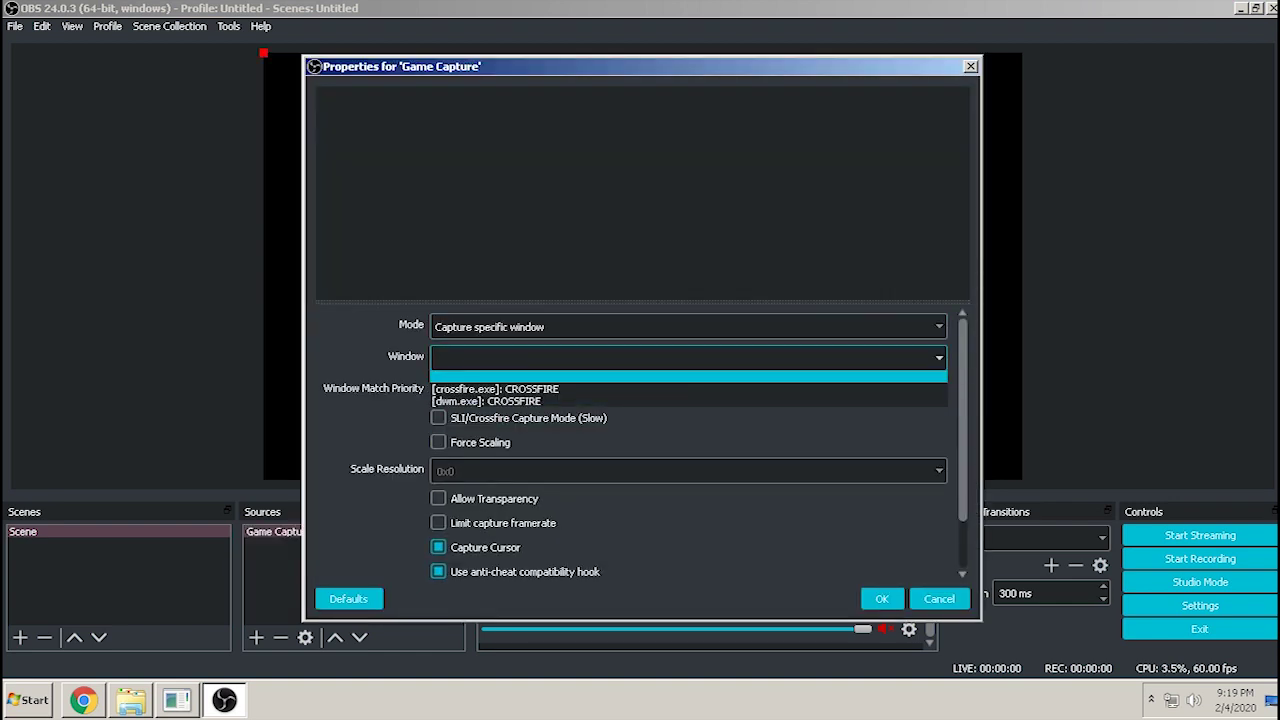
left_click(500, 389)
left_click(600, 358)
left_click(540, 388)
left_click(881, 598)
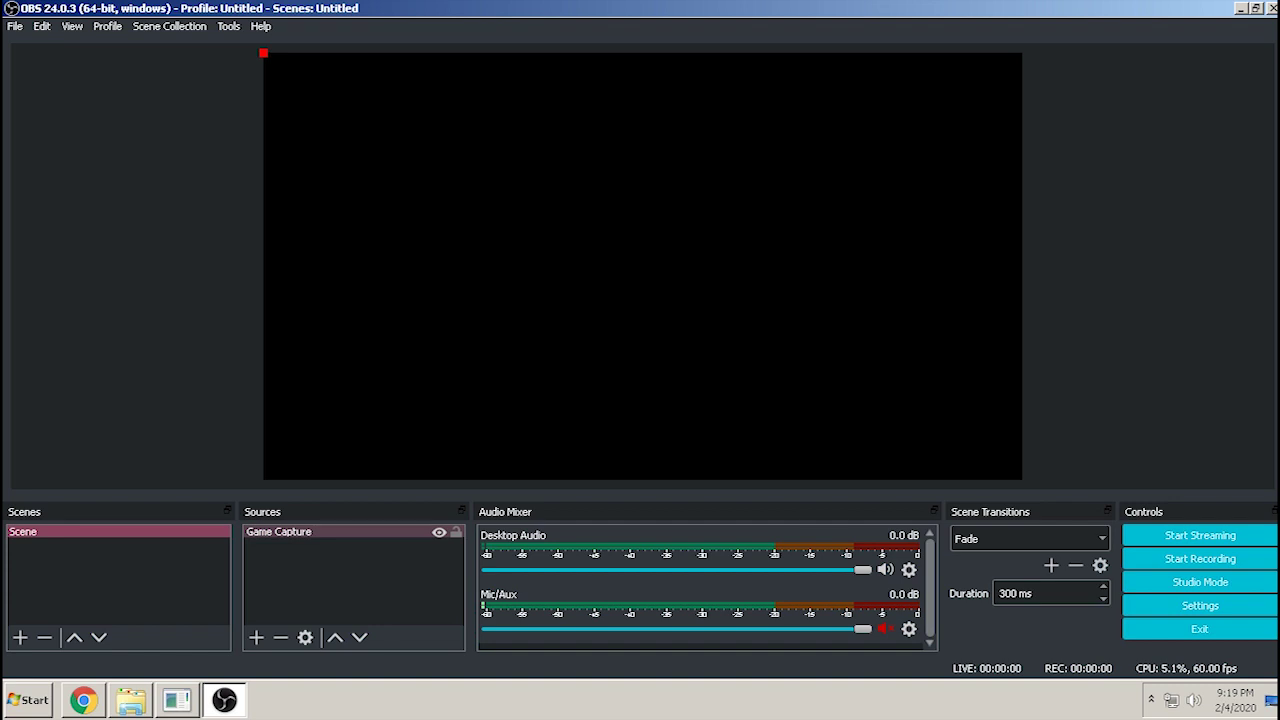
Switch to CrossFire, save its video options with Window Mode selected, and return to OBS Studio
mouse_move(176, 700)
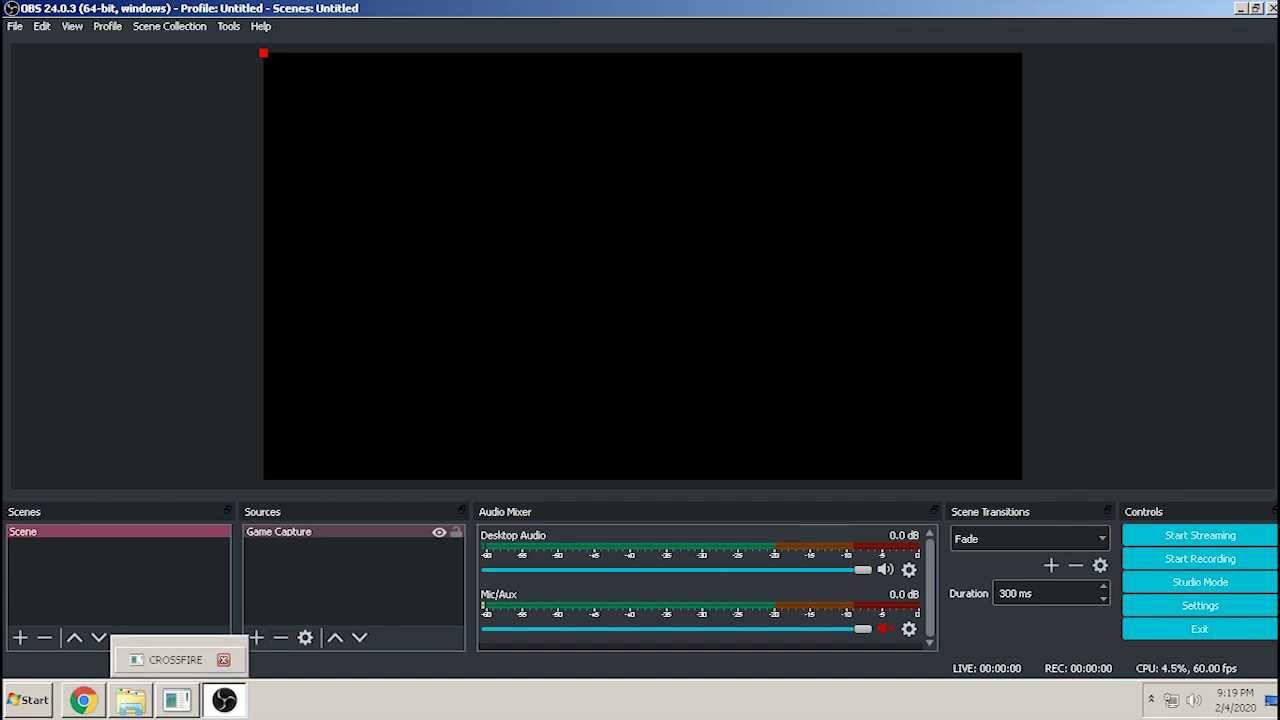
left_click(175, 660)
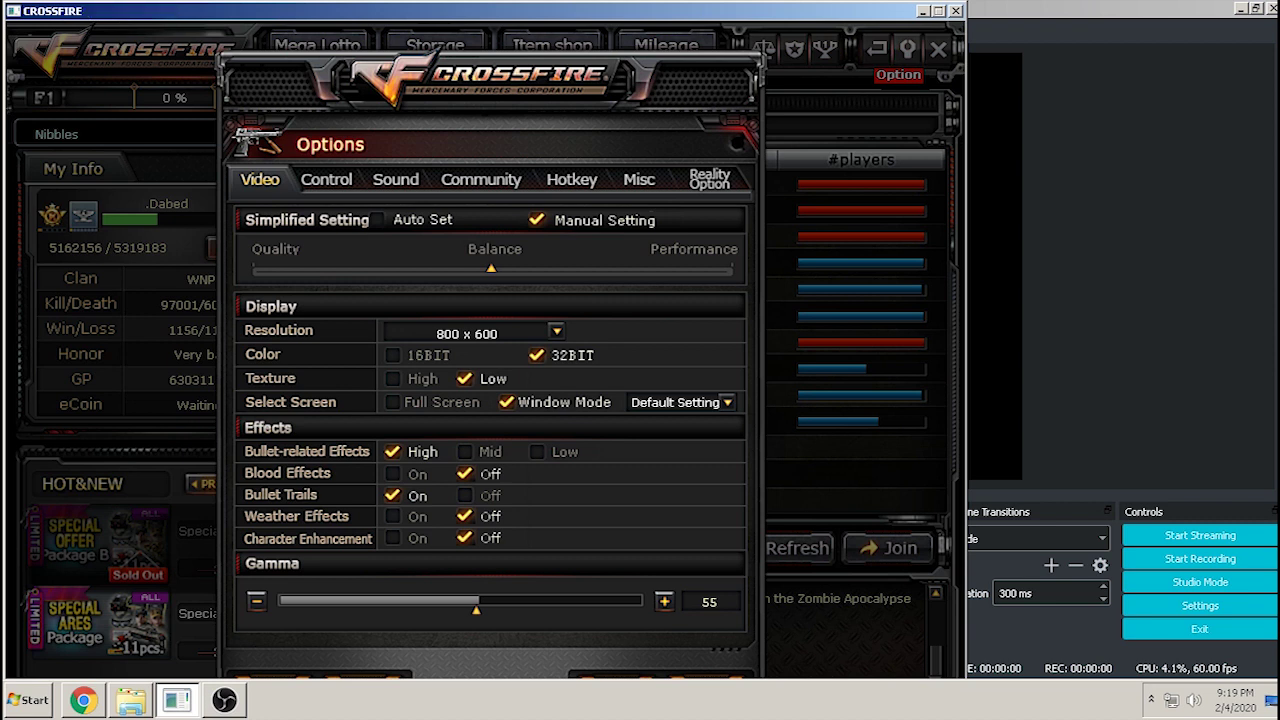
key("alt+Tab")
key("alt+Tab")
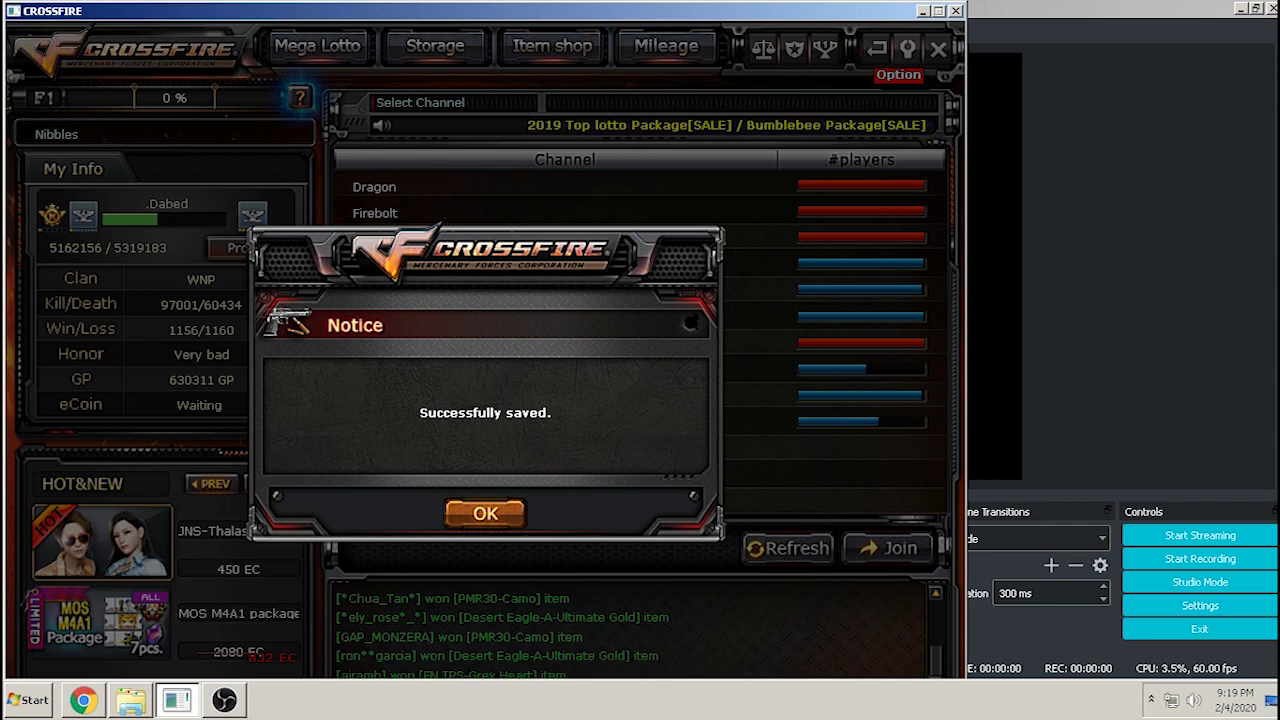
key("Return")
key("alt+Tab")
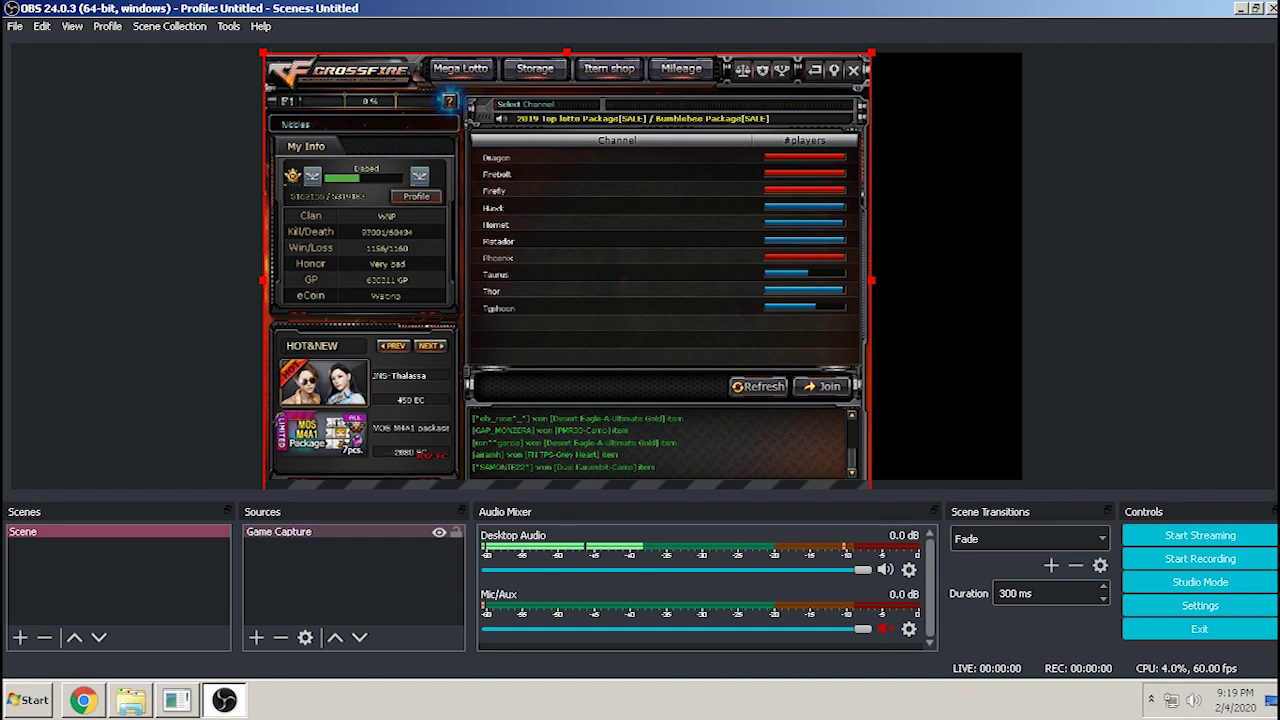
Stretch the game capture to fill the screen in the preview and lock the Game Capture source
right_click(645, 265)
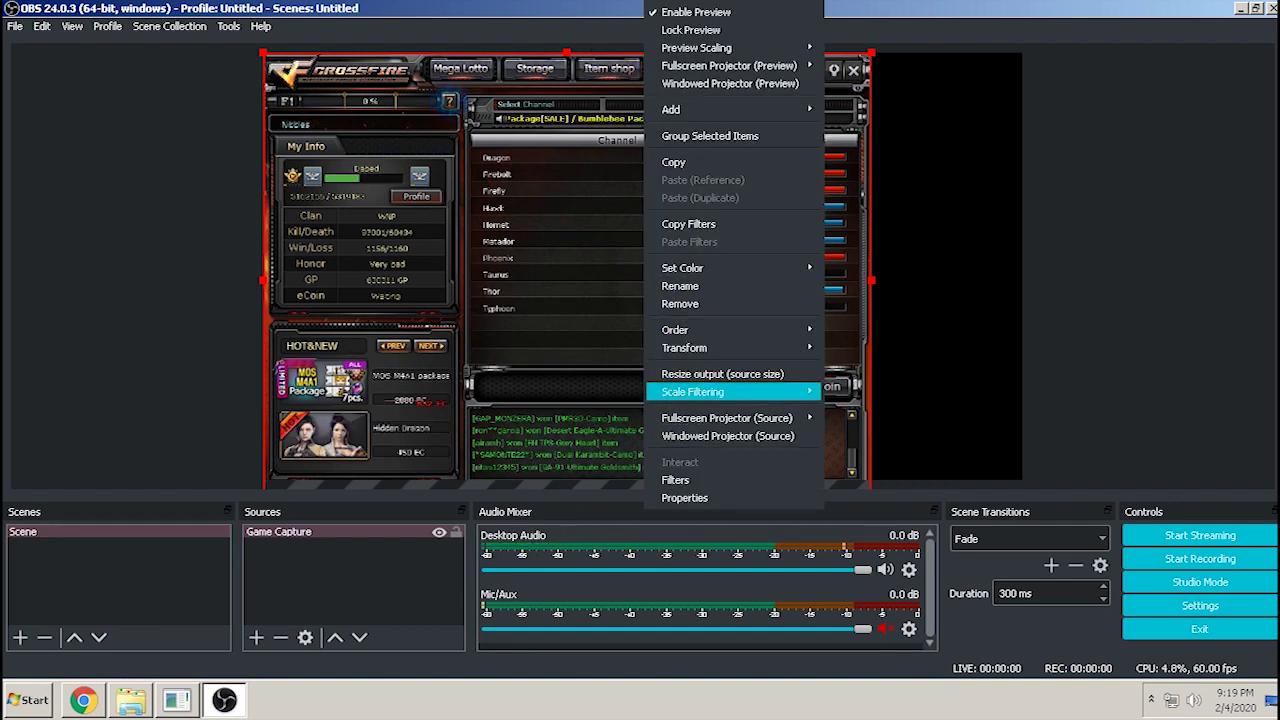
mouse_move(700, 347)
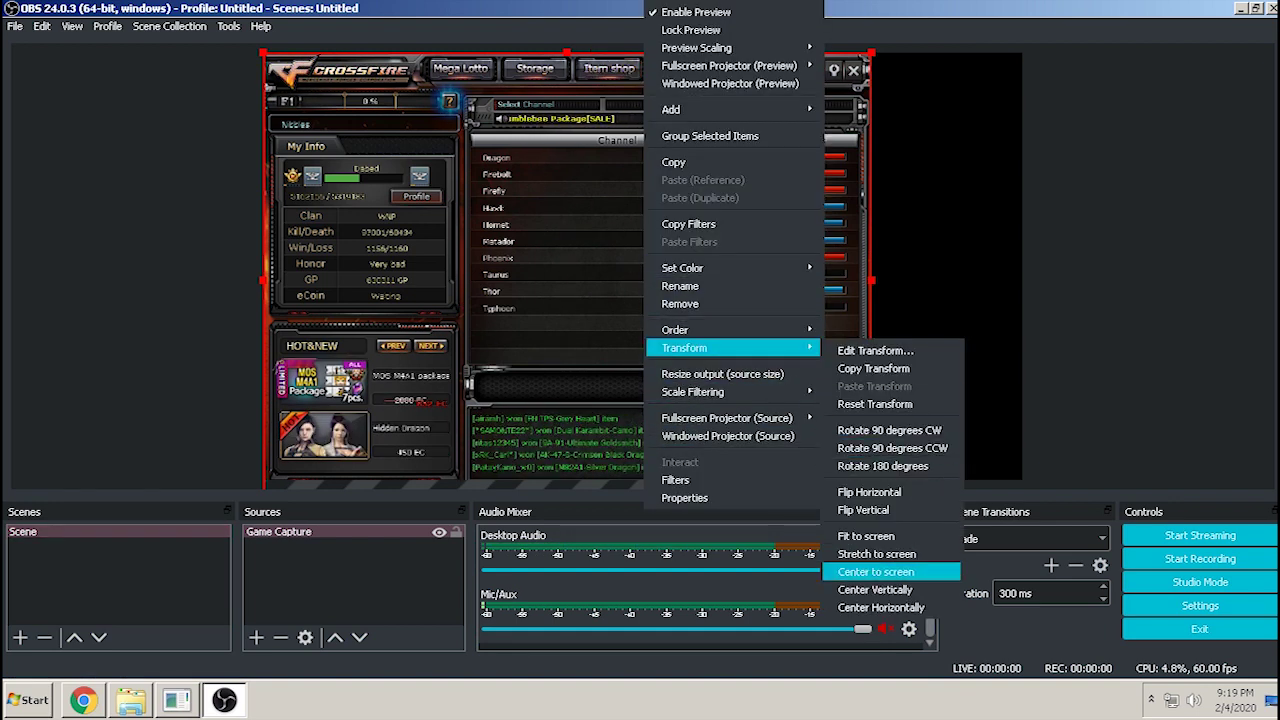
left_click(876, 554)
left_click(456, 532)
left_click(400, 582)
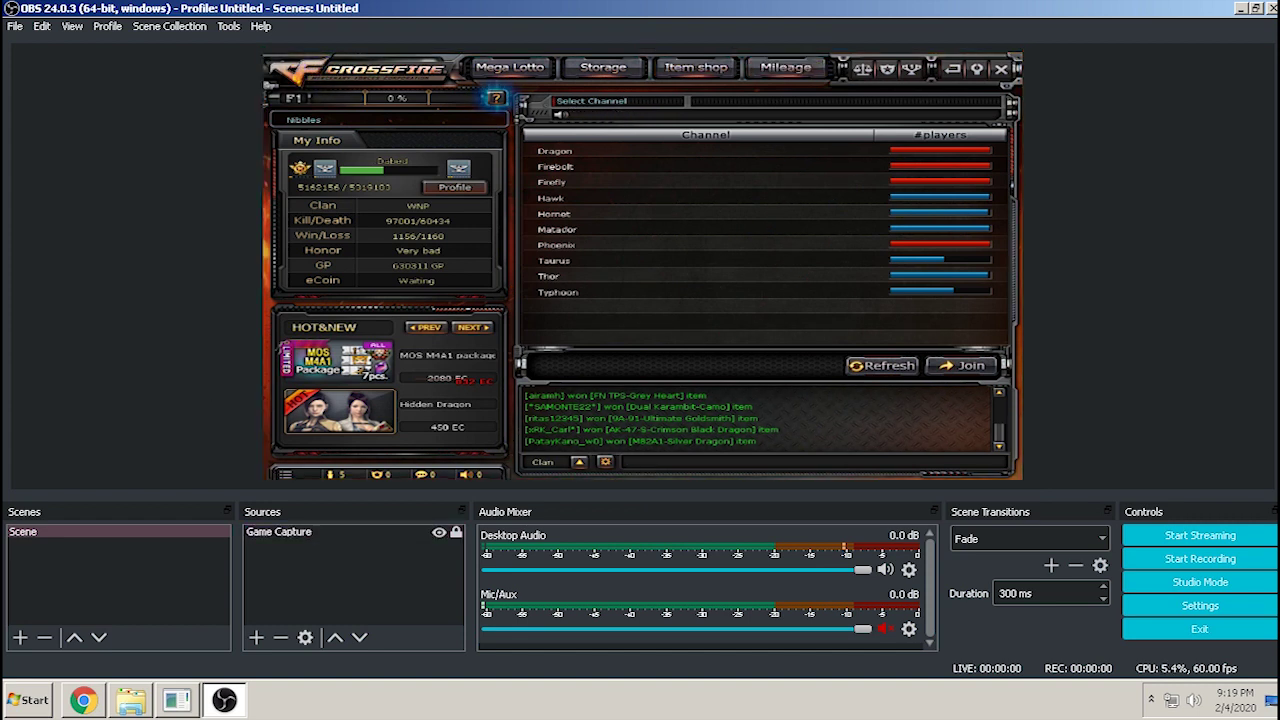
Switch to CrossFire, change its display to Full Screen, save the options, and return to OBS Studio
key("alt+Tab")
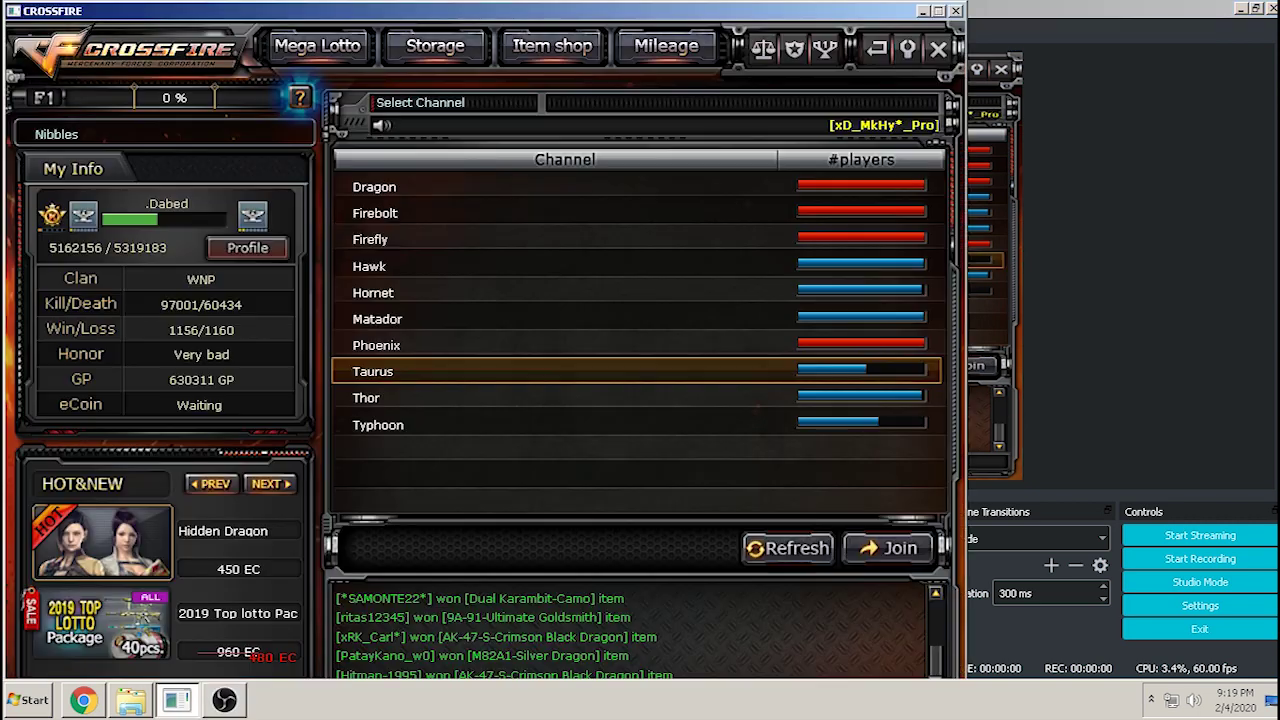
left_click(907, 48)
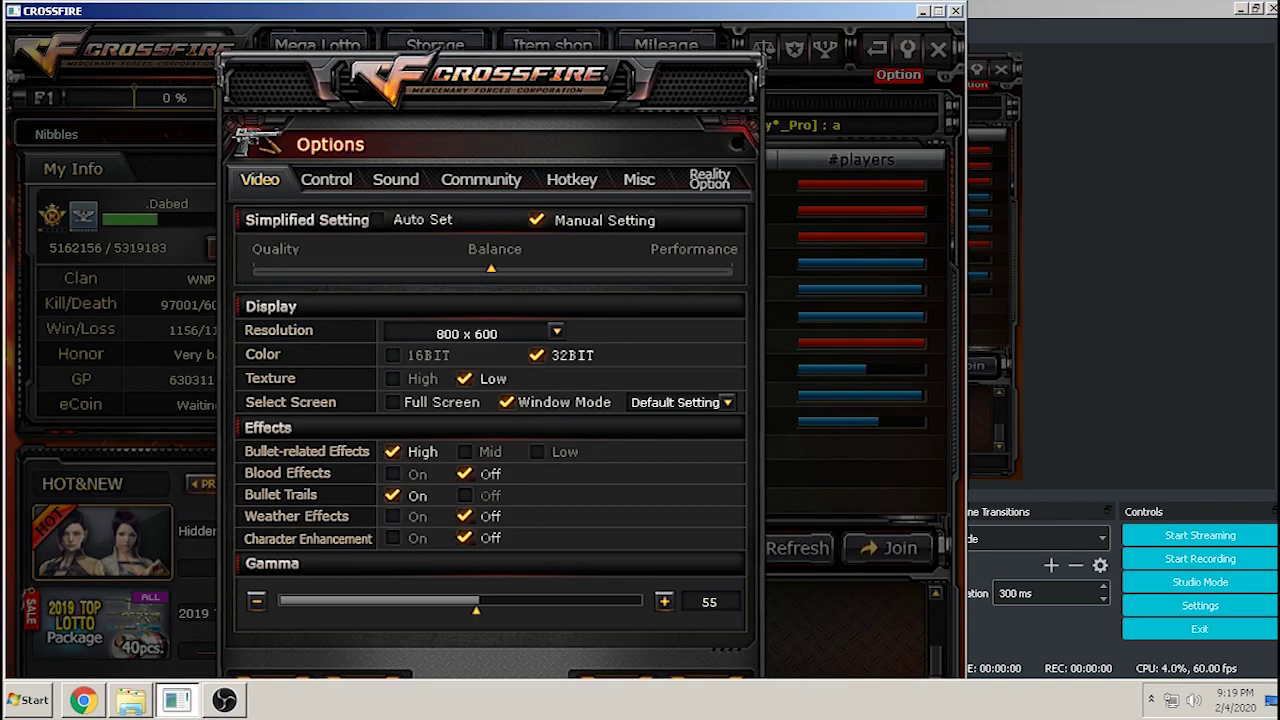
left_click(394, 402)
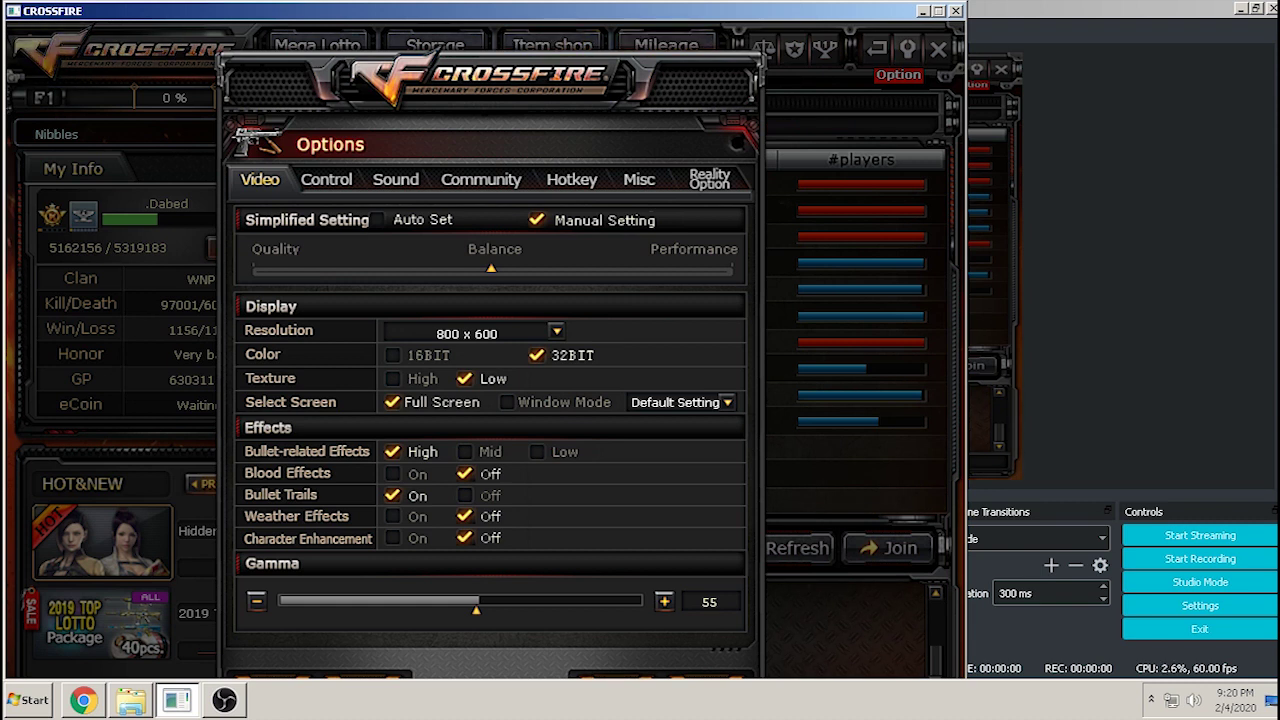
left_click(614, 676)
key("Return")
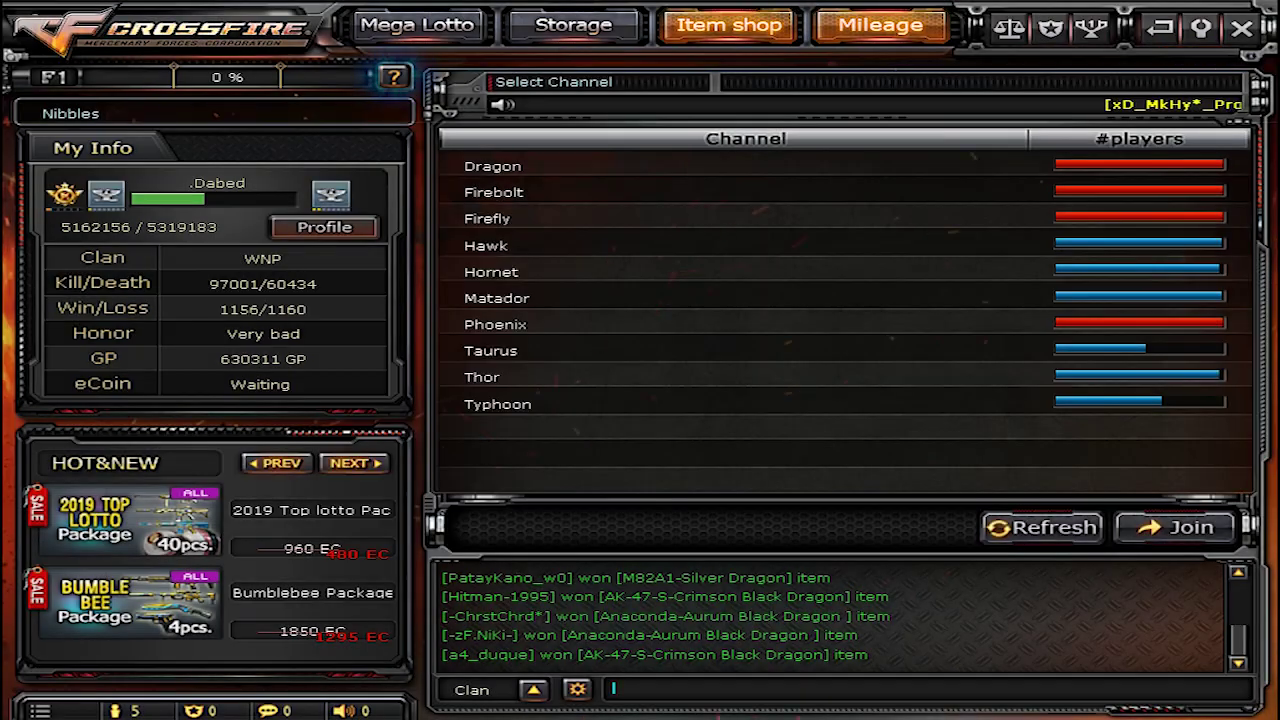
key("alt+Tab")
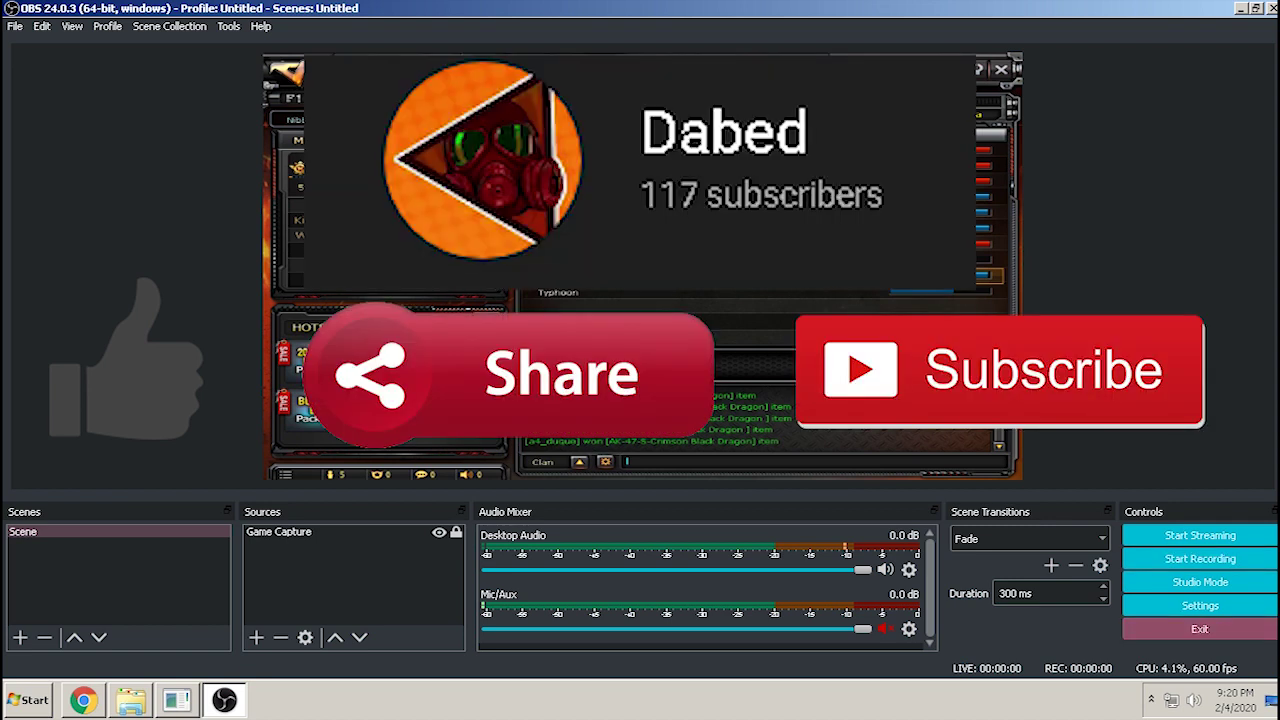
left_click(1151, 699)
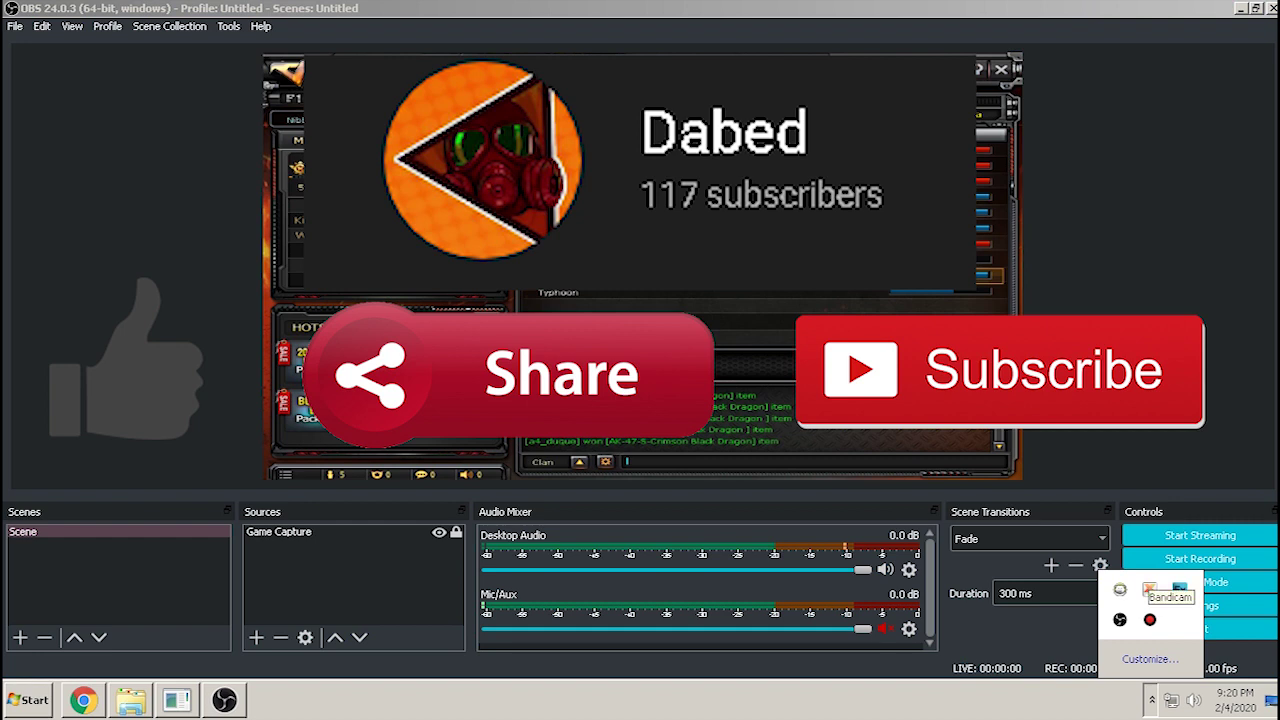